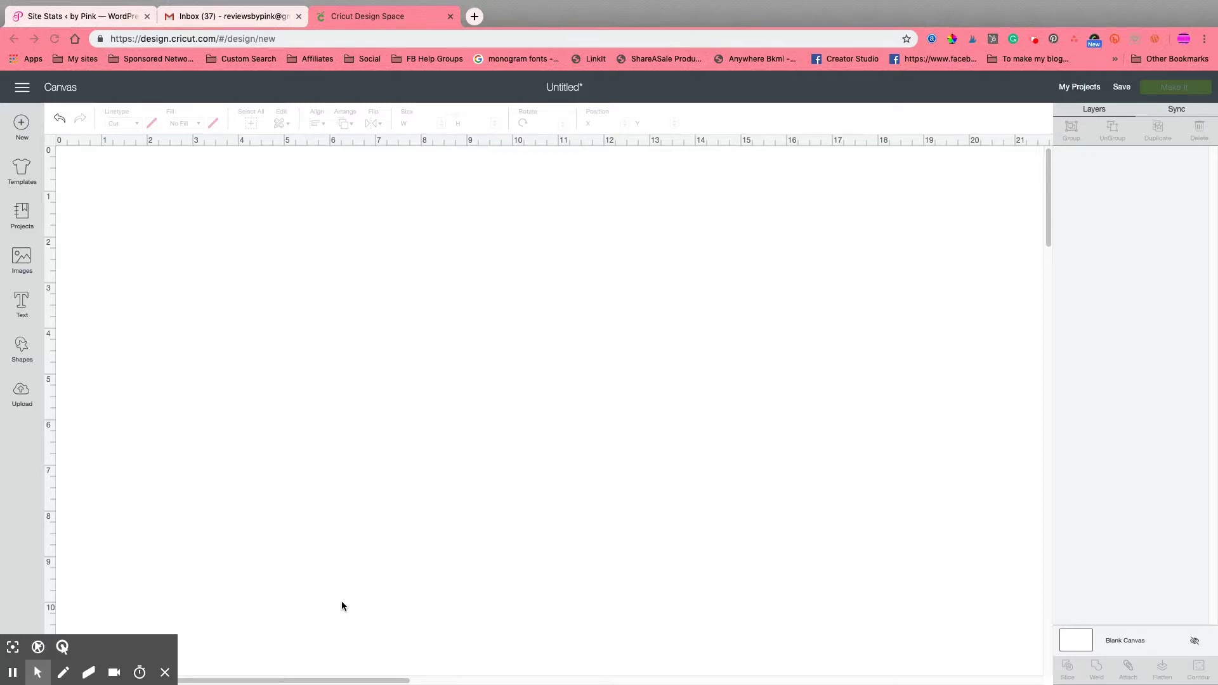
# Pan across the blank, untitled canvas to get ready for adding text
pyautogui.hscroll(3, 341, 605)
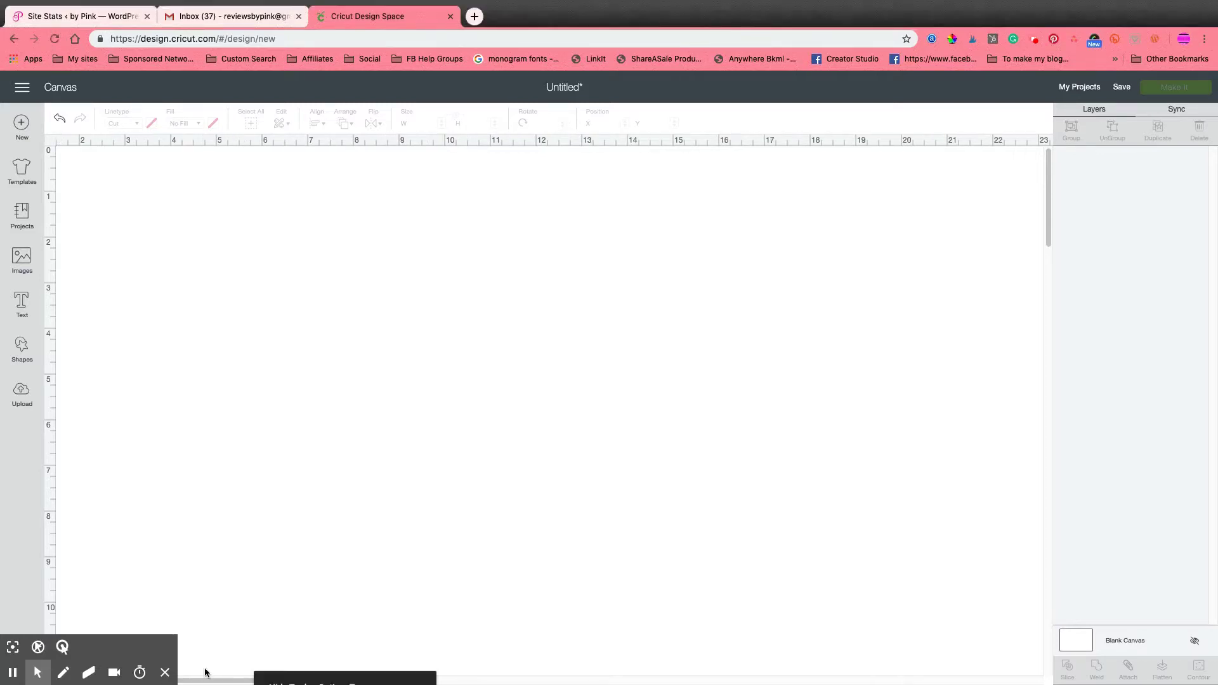
pyautogui.click(165, 671)
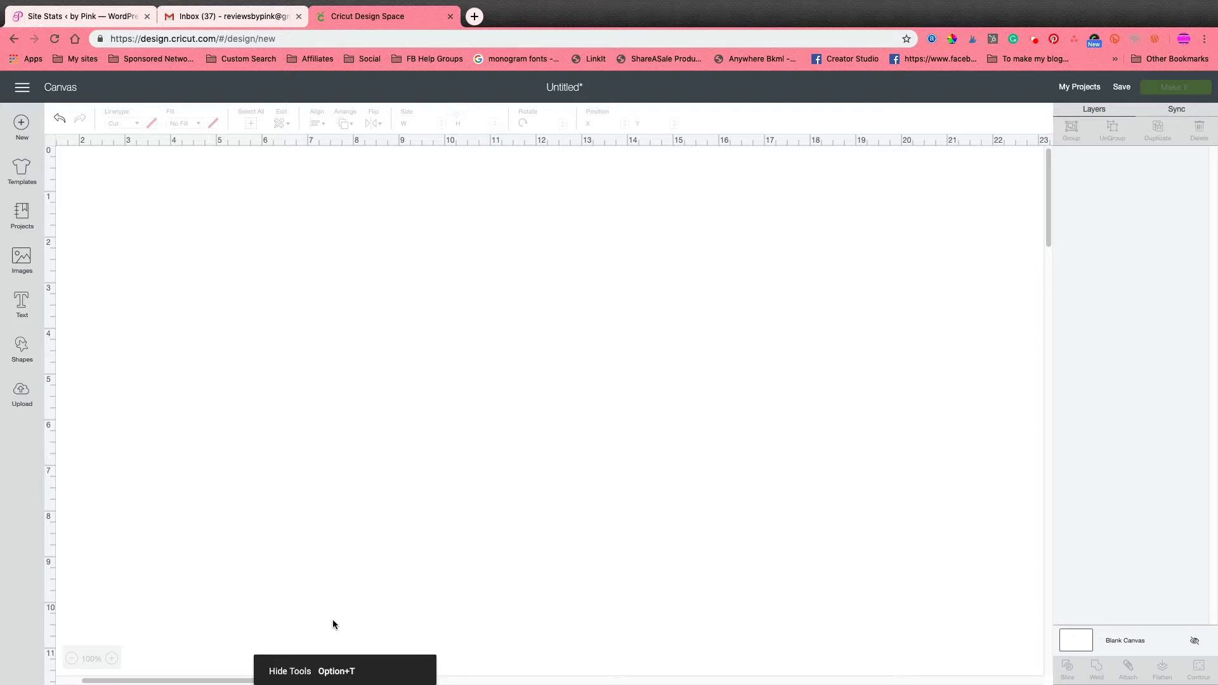
pyautogui.hscroll(-3, 138, 570)
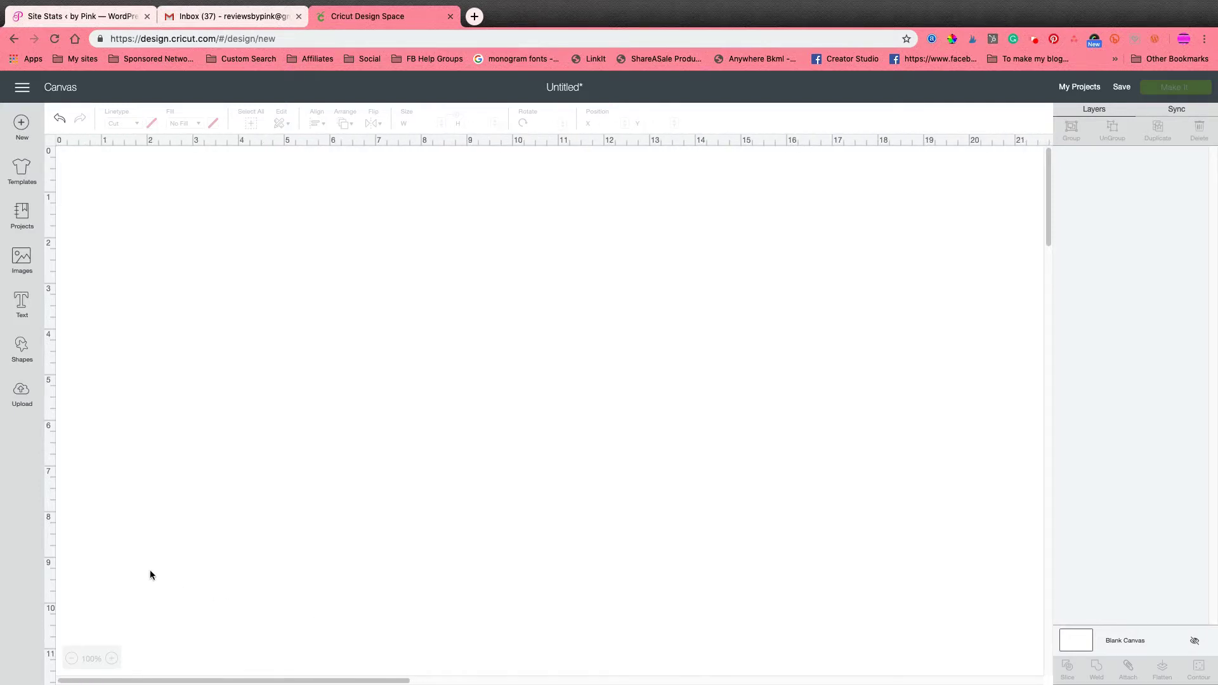
# Add a text box reading BASKETBALL in capitals and select it
pyautogui.click(22, 303)
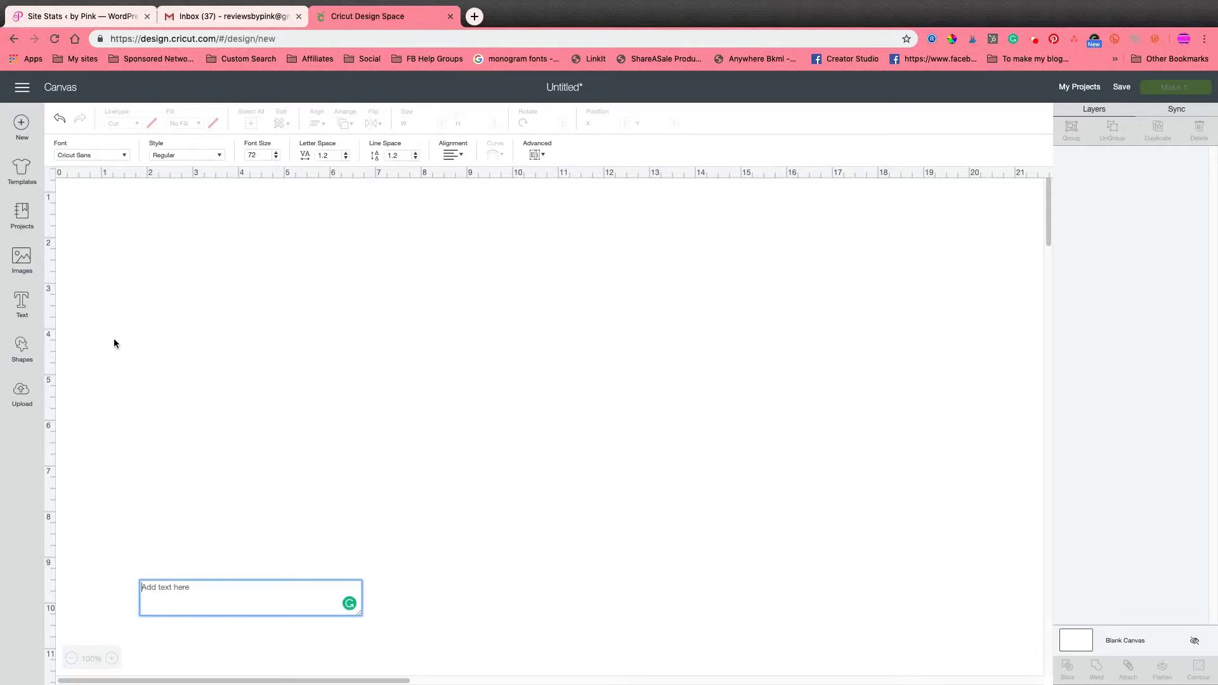
pyautogui.write('Basketba')
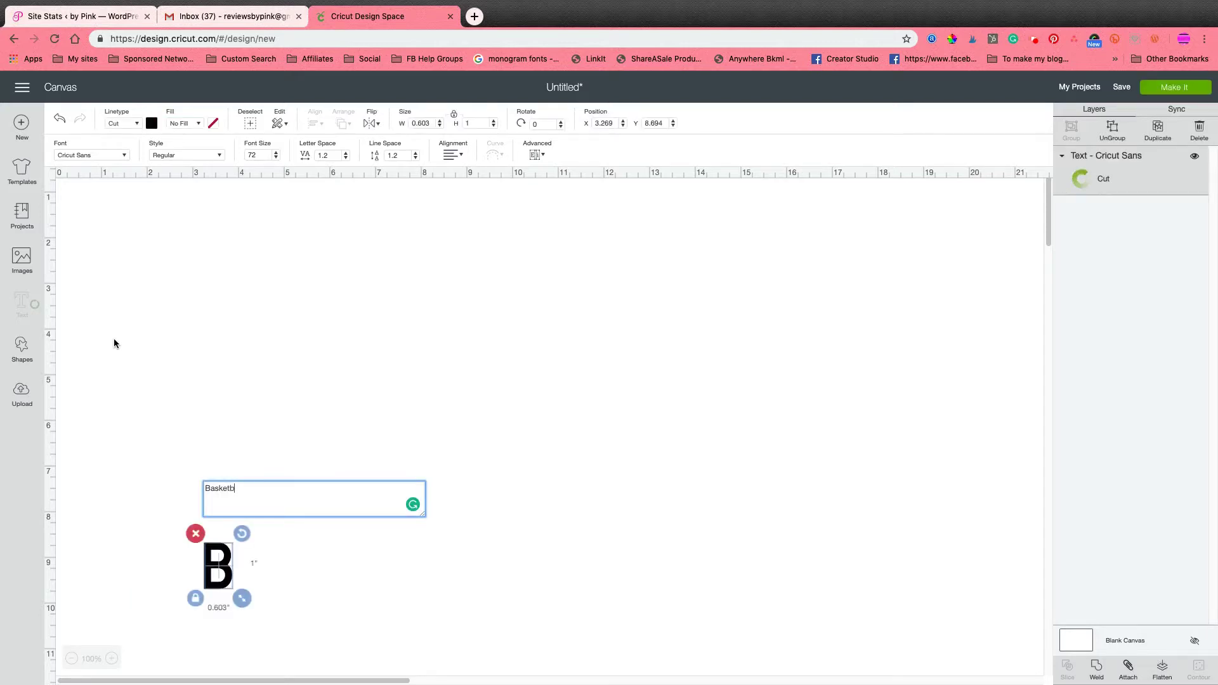
pyautogui.press('BackSpace')
pyautogui.press('BackSpace')
pyautogui.press('BackSpace')
pyautogui.press('BackSpace')
pyautogui.press('BackSpace')
pyautogui.press('BackSpace')
pyautogui.press('BackSpace')
pyautogui.press('BackSpace')
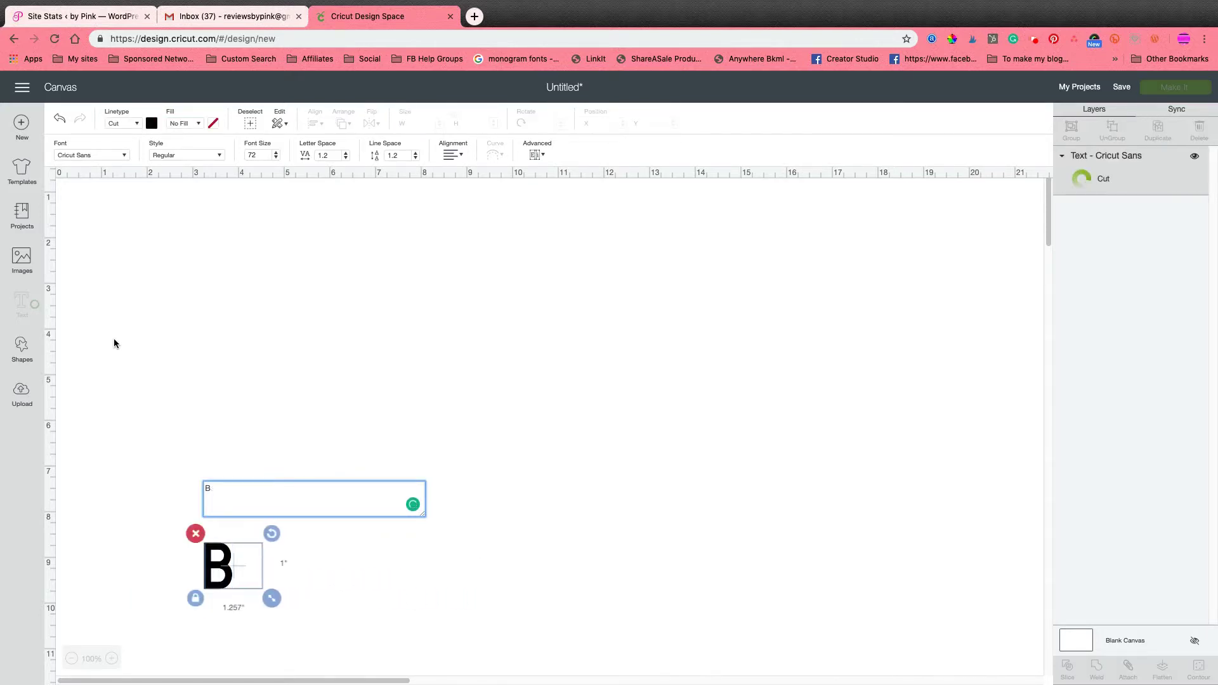
pyautogui.write('BA')
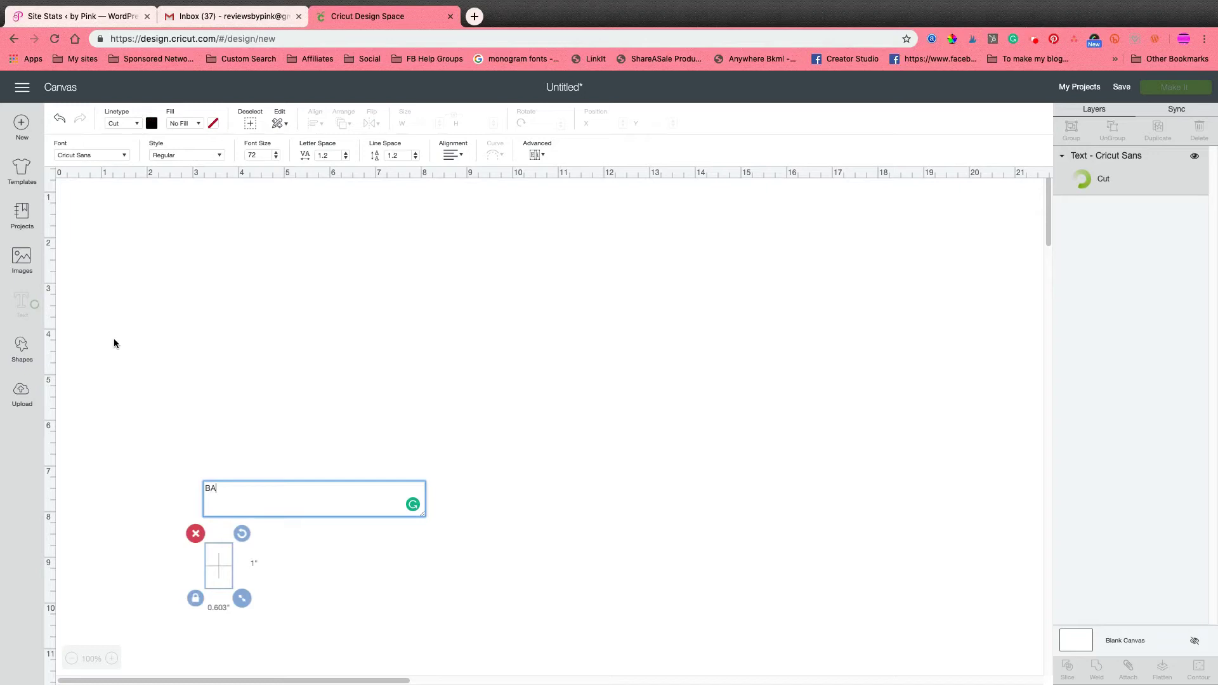
pyautogui.write('SKETBALL')
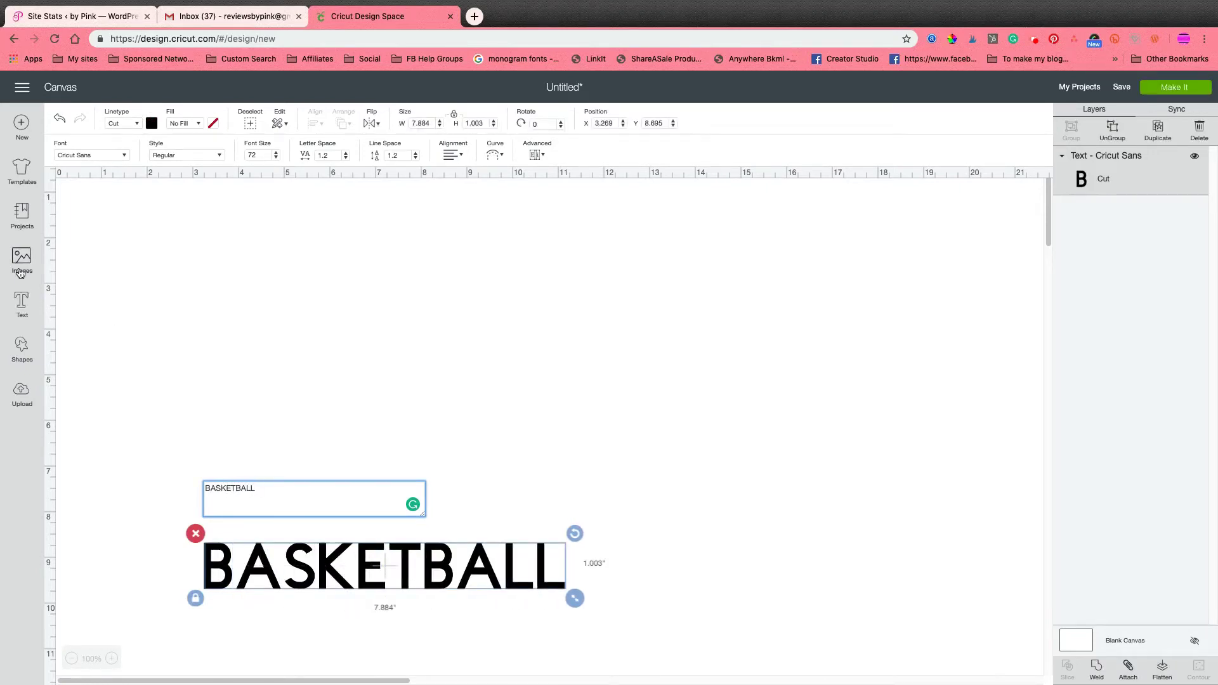
pyautogui.click(21, 303)
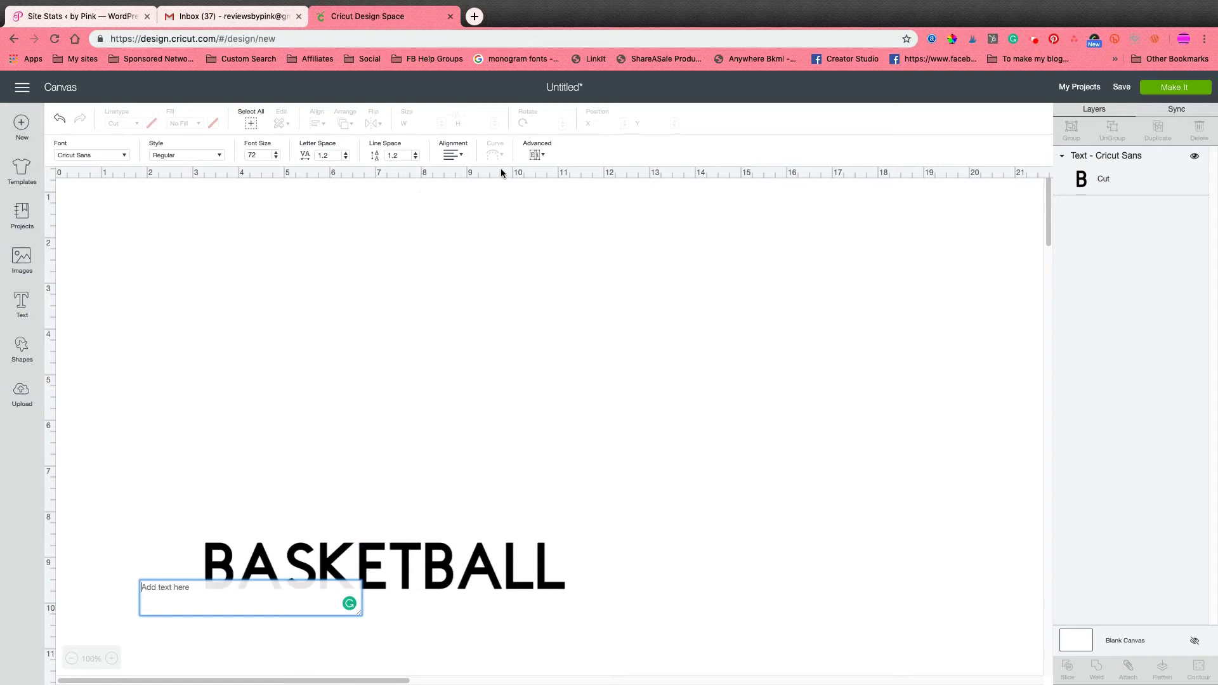
pyautogui.click(21, 301)
pyautogui.click(249, 545)
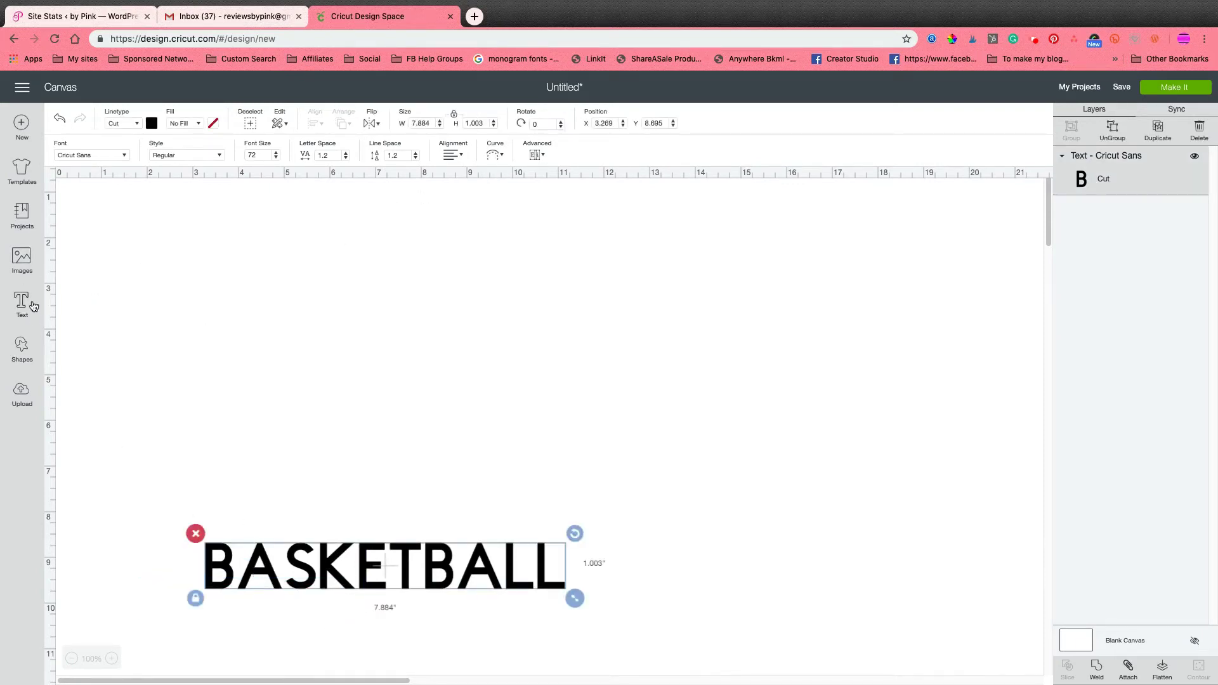
pyautogui.click(21, 301)
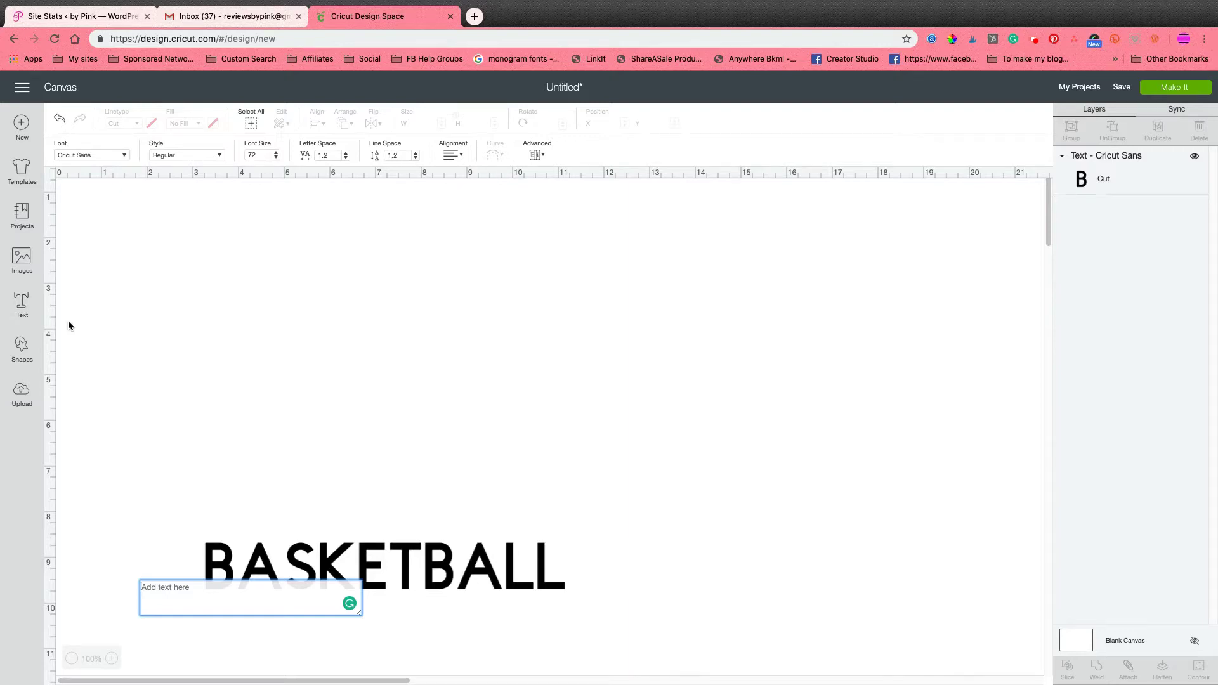
# Find Impact in the font search and apply it to BASKETBALL
pyautogui.click(274, 571)
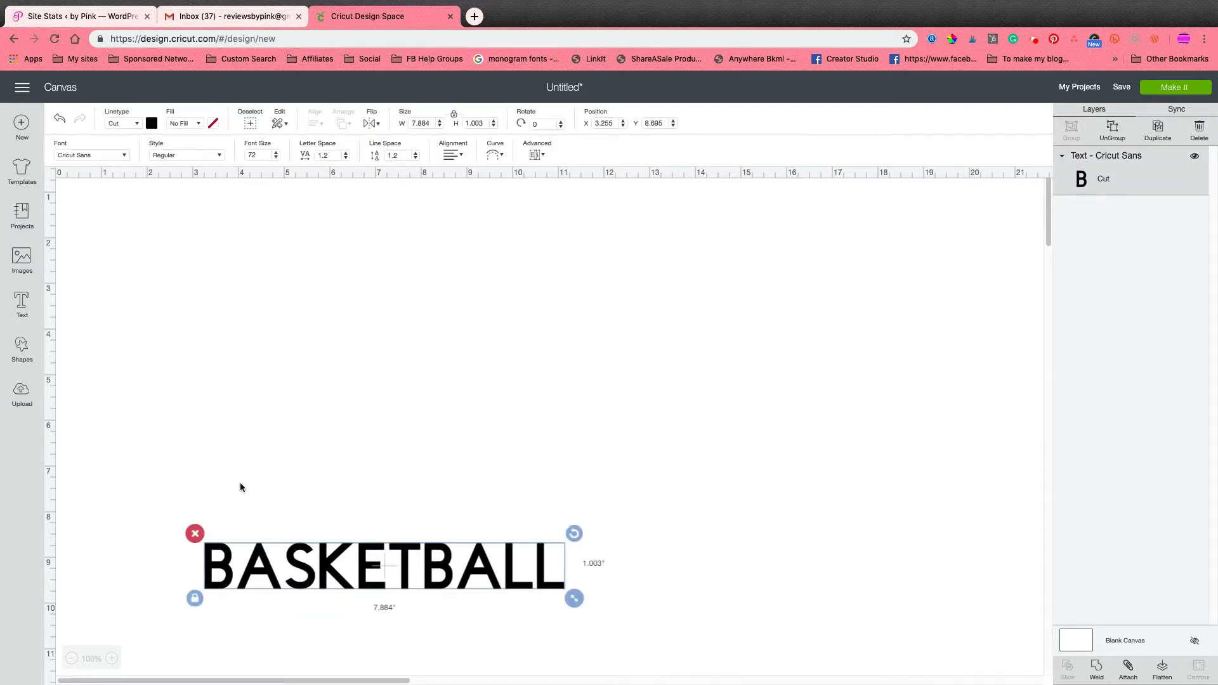
pyautogui.click(108, 154)
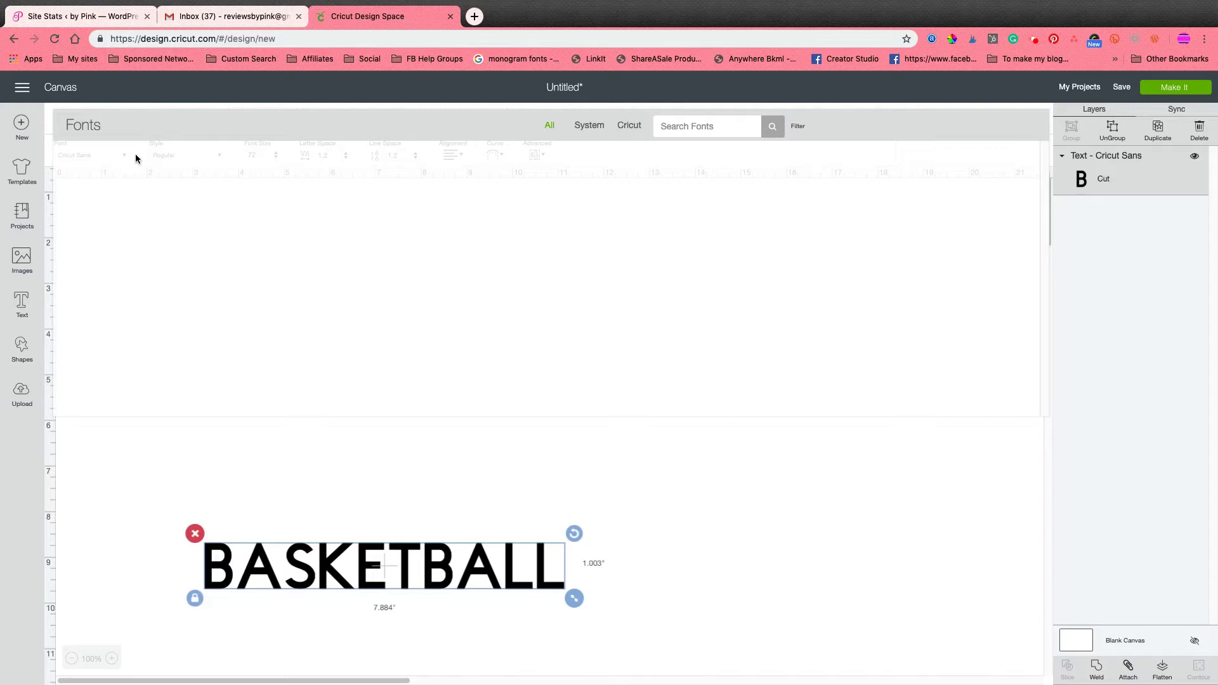
pyautogui.click(669, 125)
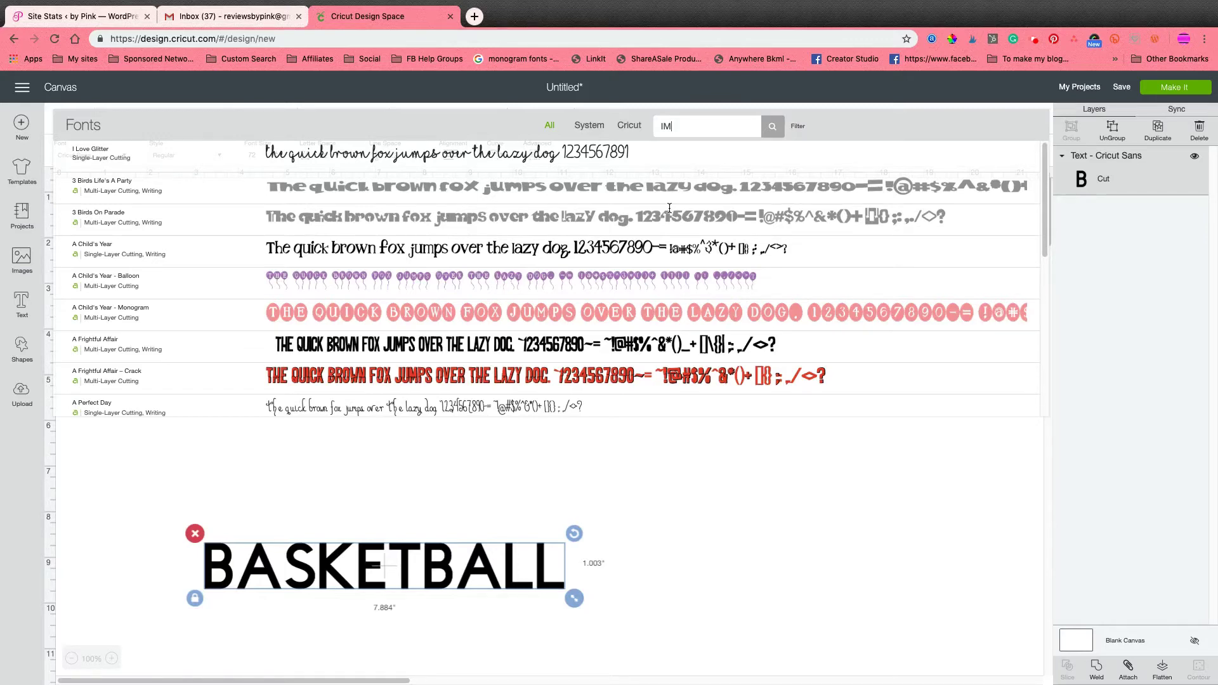
pyautogui.write('PA')
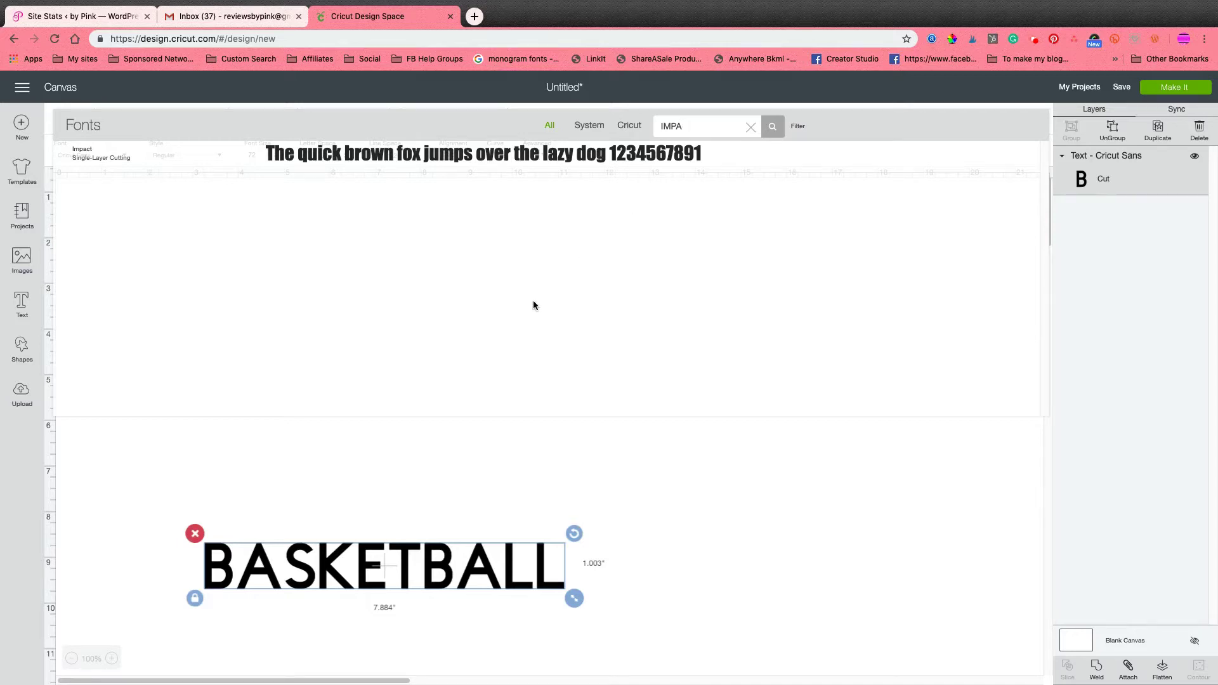
pyautogui.click(515, 163)
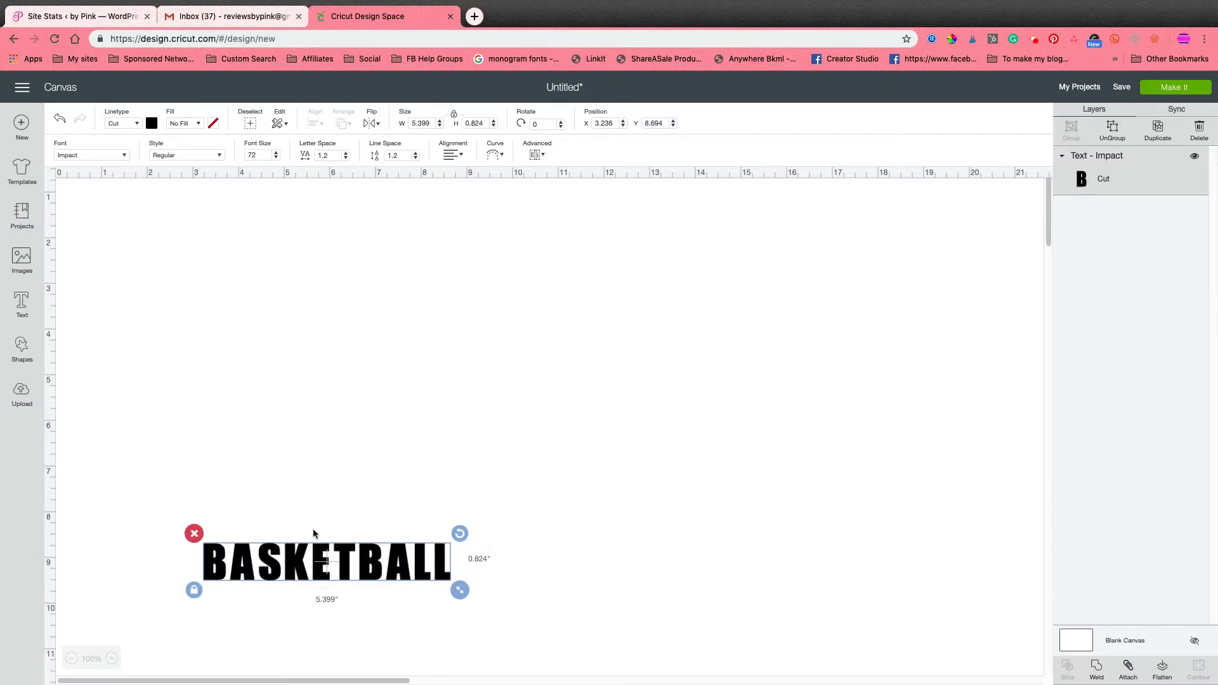
# Set BASKETBALL's letter spacing to 0.2, move it top-left, enlarge to 11.505" wide
pyautogui.click(320, 154)
pyautogui.write('0')
pyautogui.press('Return')
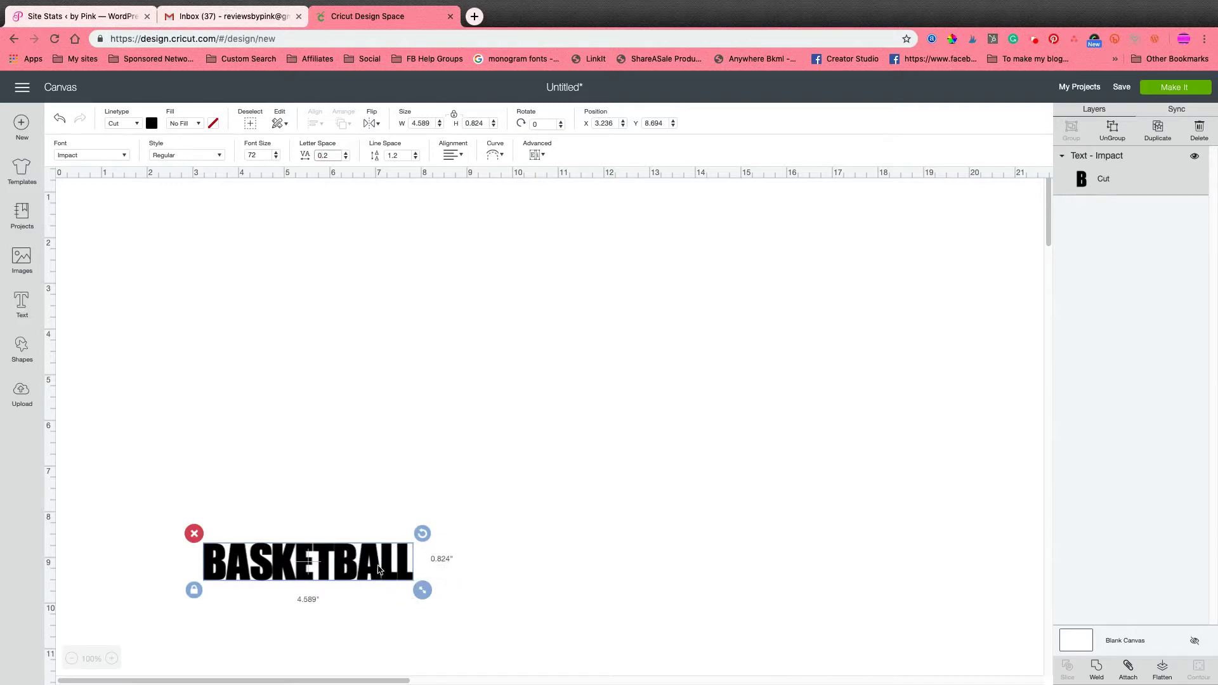
pyautogui.moveTo(379, 566); pyautogui.dragTo(219, 162)
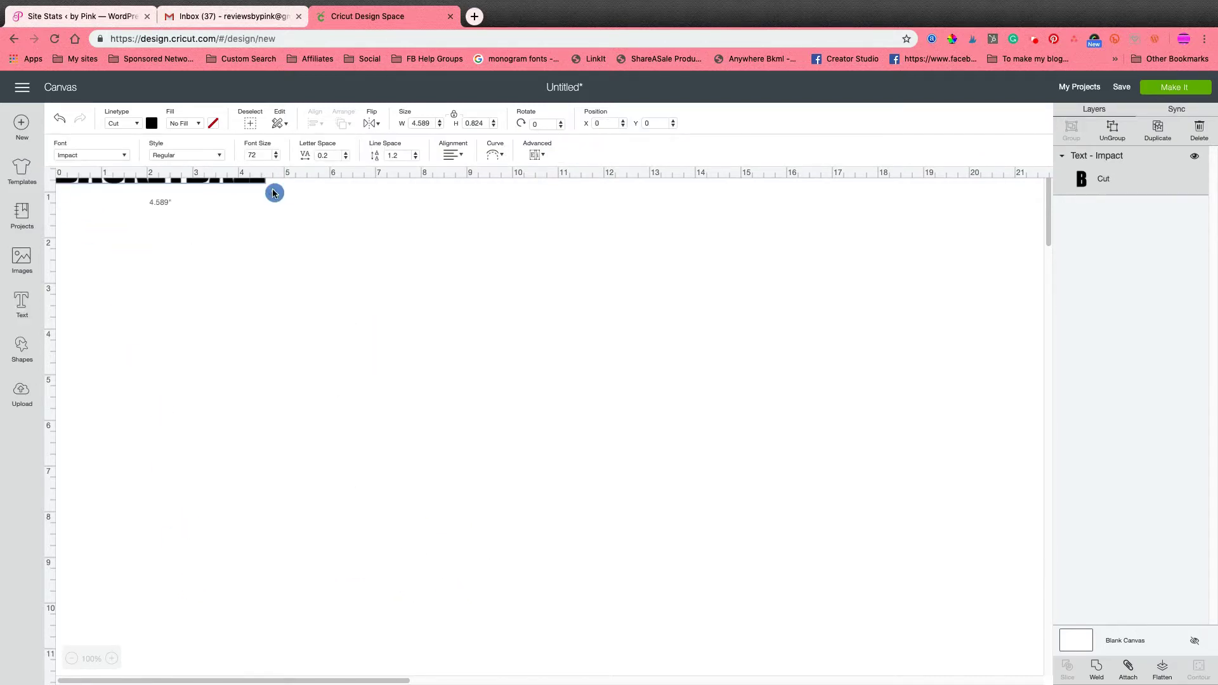
pyautogui.moveTo(273, 193); pyautogui.dragTo(597, 394)
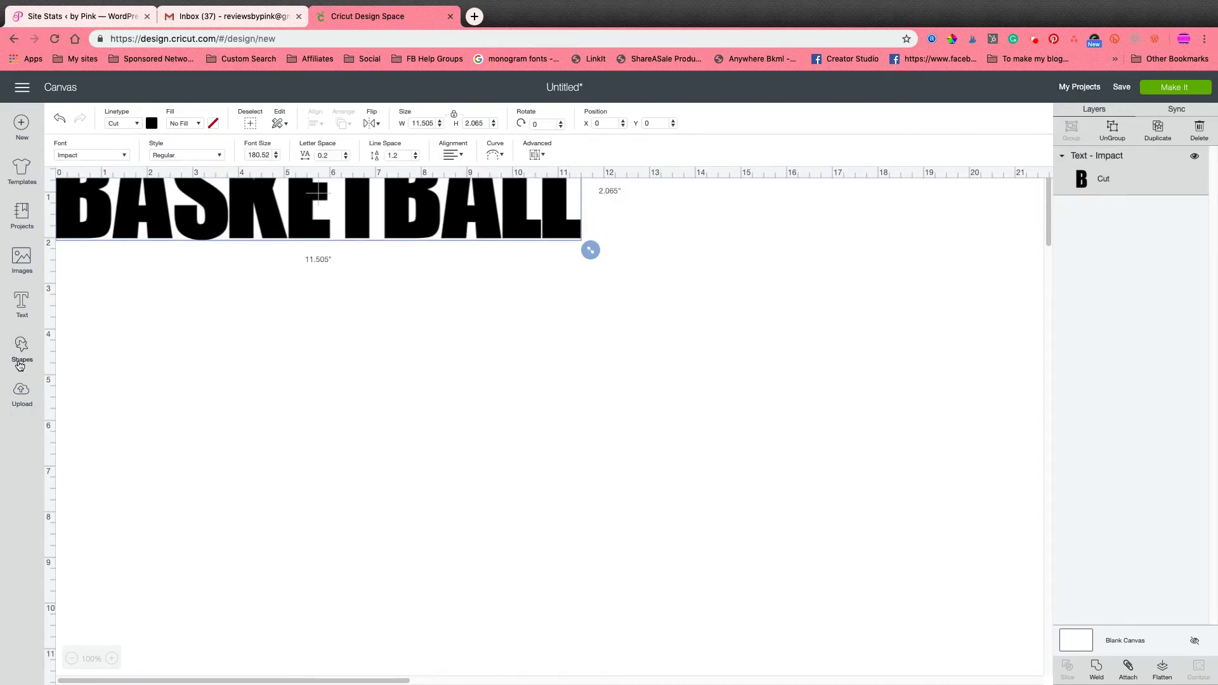
# Add a MOM text box with tightened 0.2 letter spacing
pyautogui.click(22, 304)
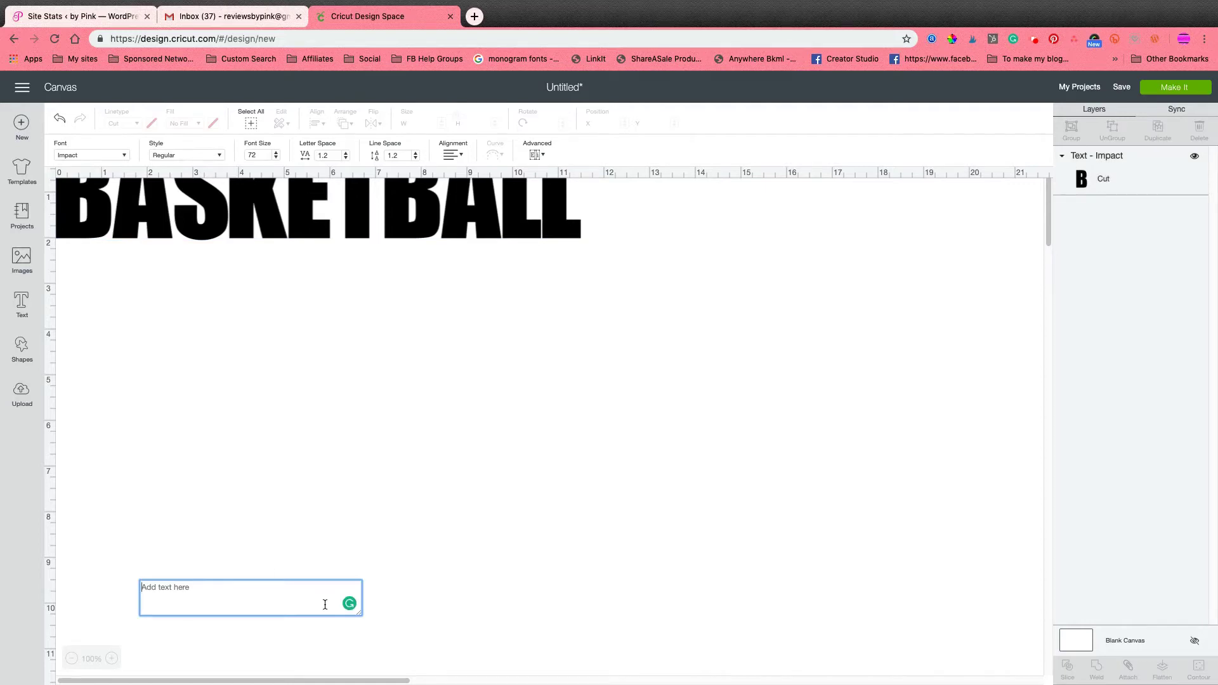
pyautogui.write('MOM')
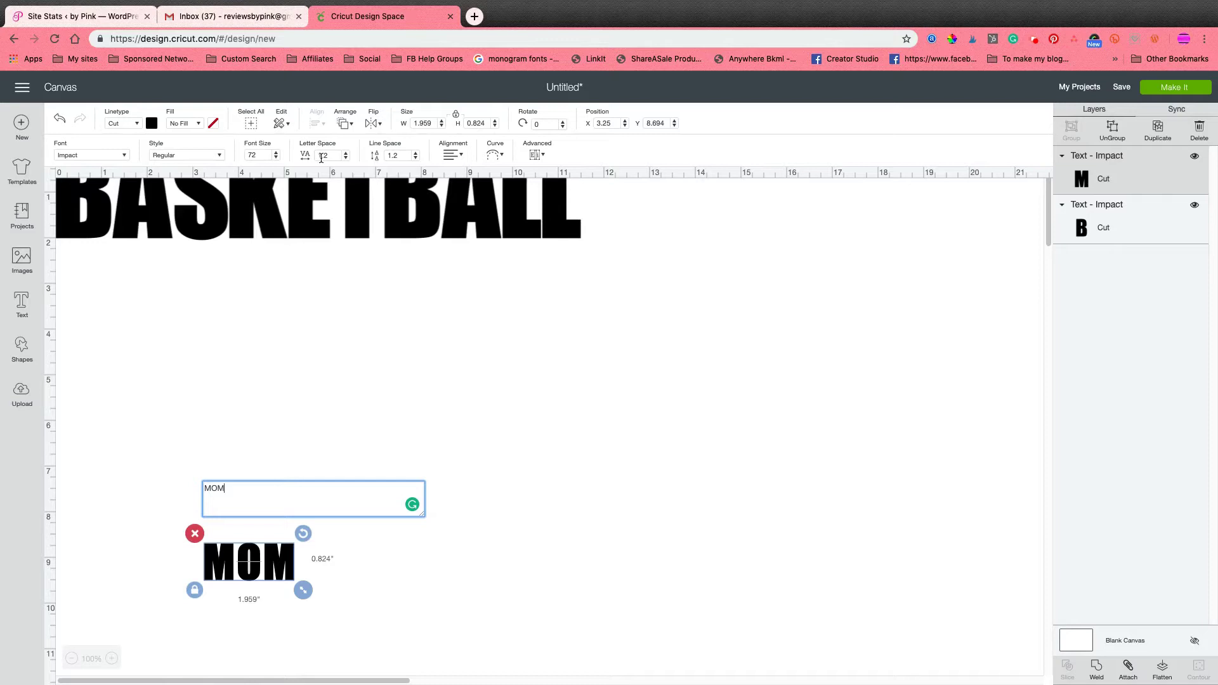
pyautogui.click(322, 158)
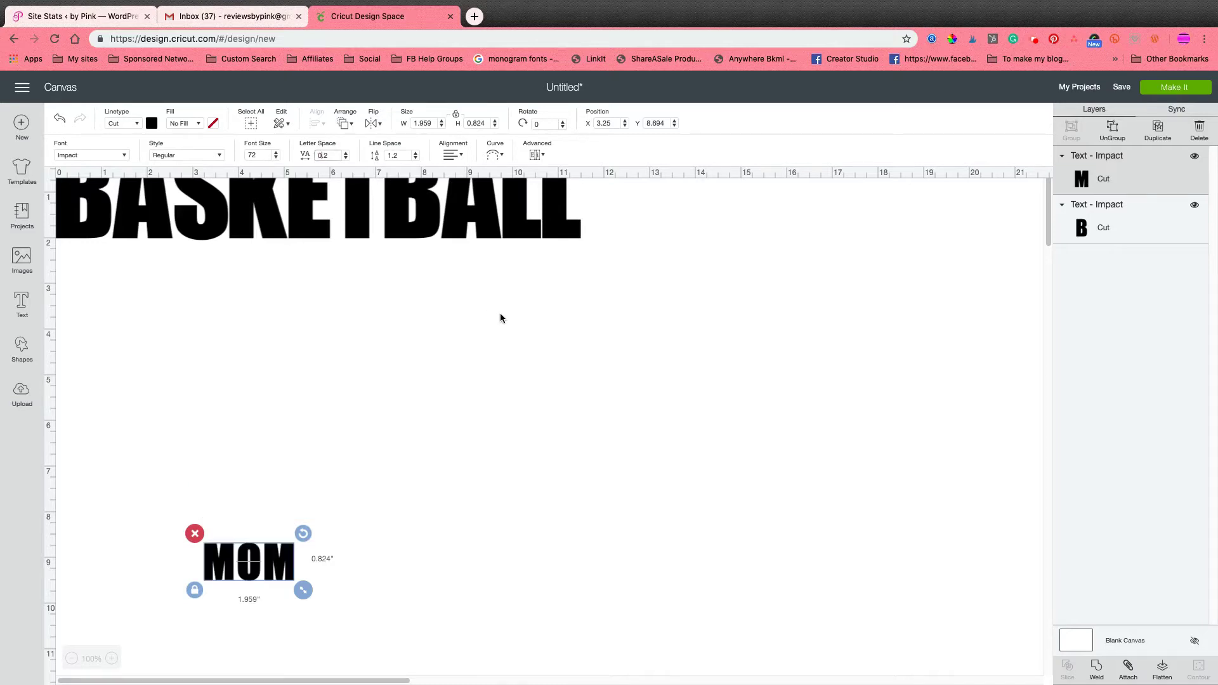
pyautogui.press('Return')
# Place MOM under BASKETBALL, enlarge it to 11.529" wide, and select both words
pyautogui.moveTo(235, 563); pyautogui.dragTo(67, 270)
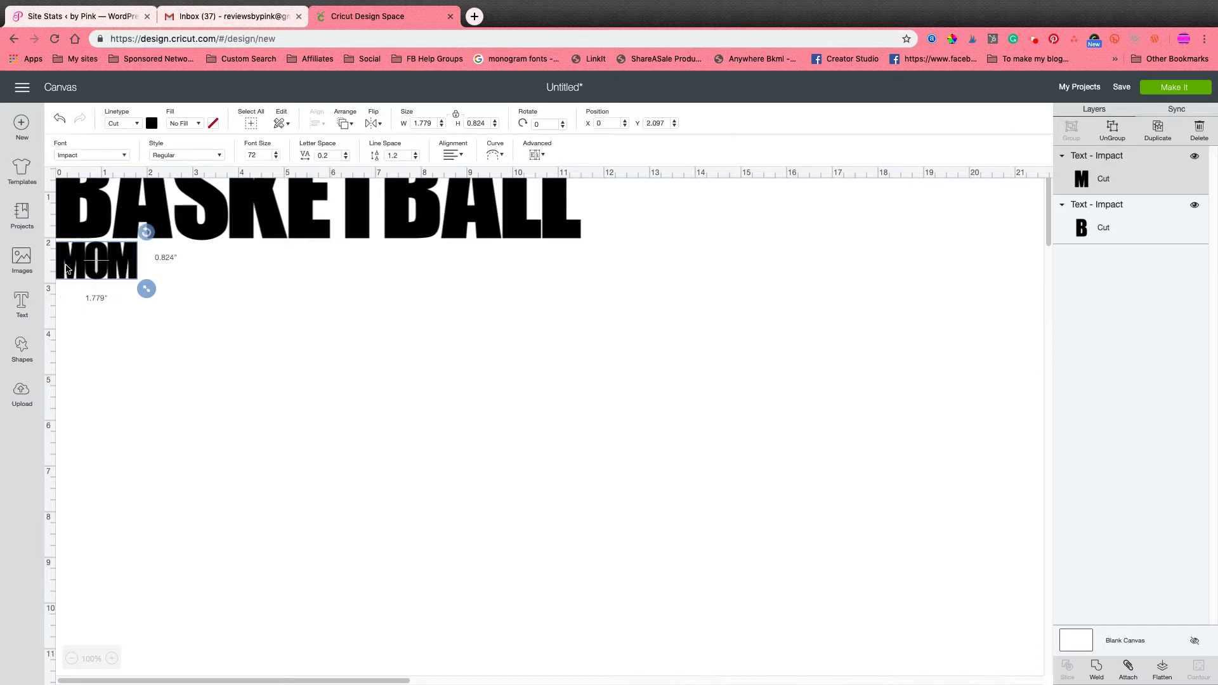
pyautogui.moveTo(146, 288); pyautogui.dragTo(589, 490)
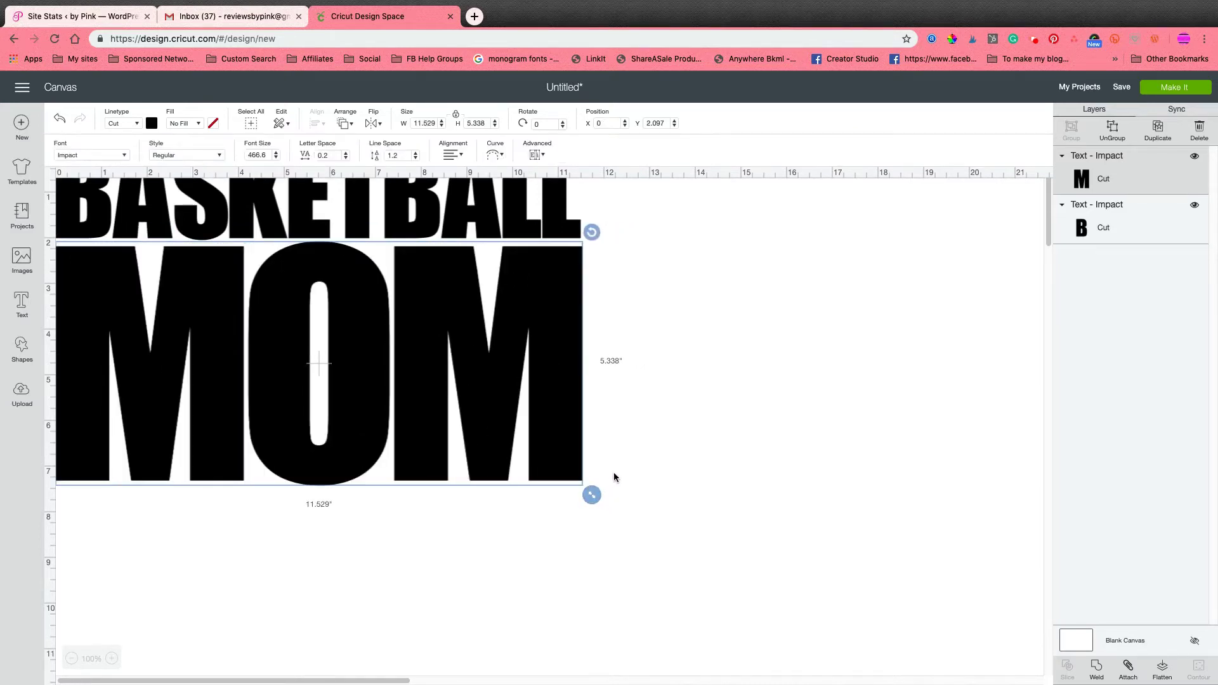
pyautogui.click(651, 475)
pyautogui.moveTo(669, 455); pyautogui.dragTo(340, 198)
# Weld BASKETBALL and MOM, then nudge the result to X 0.694, Y 0.736
pyautogui.click(1096, 667)
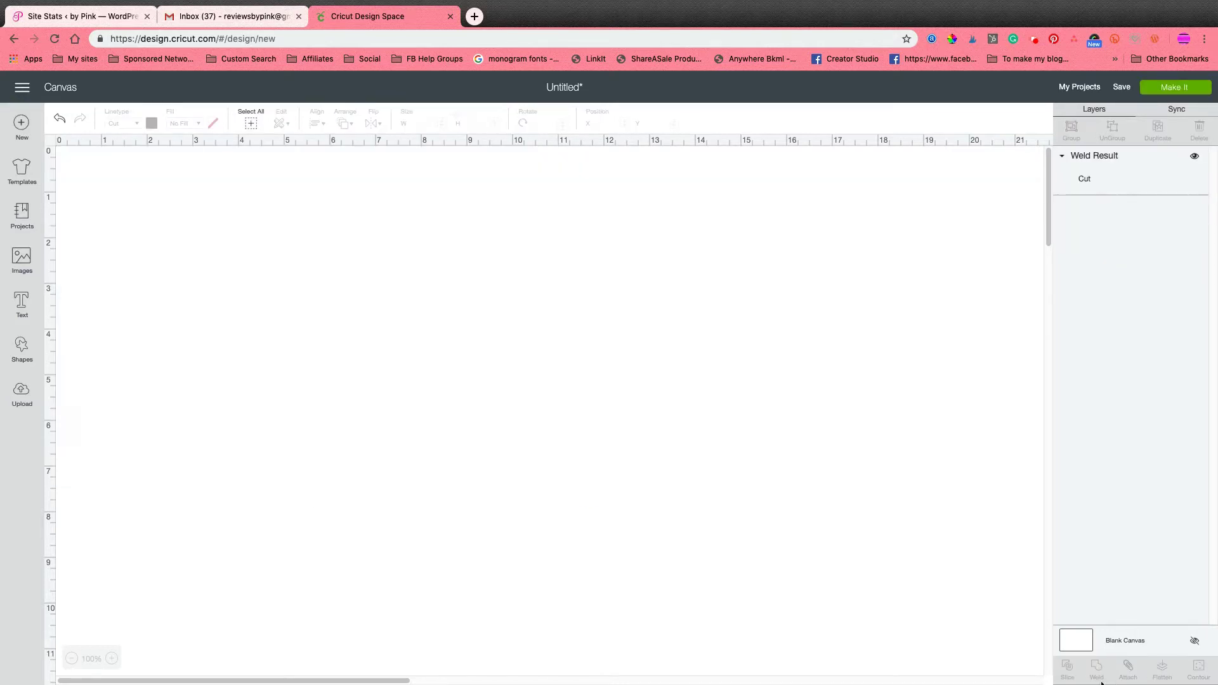
pyautogui.moveTo(335, 366); pyautogui.dragTo(368, 399)
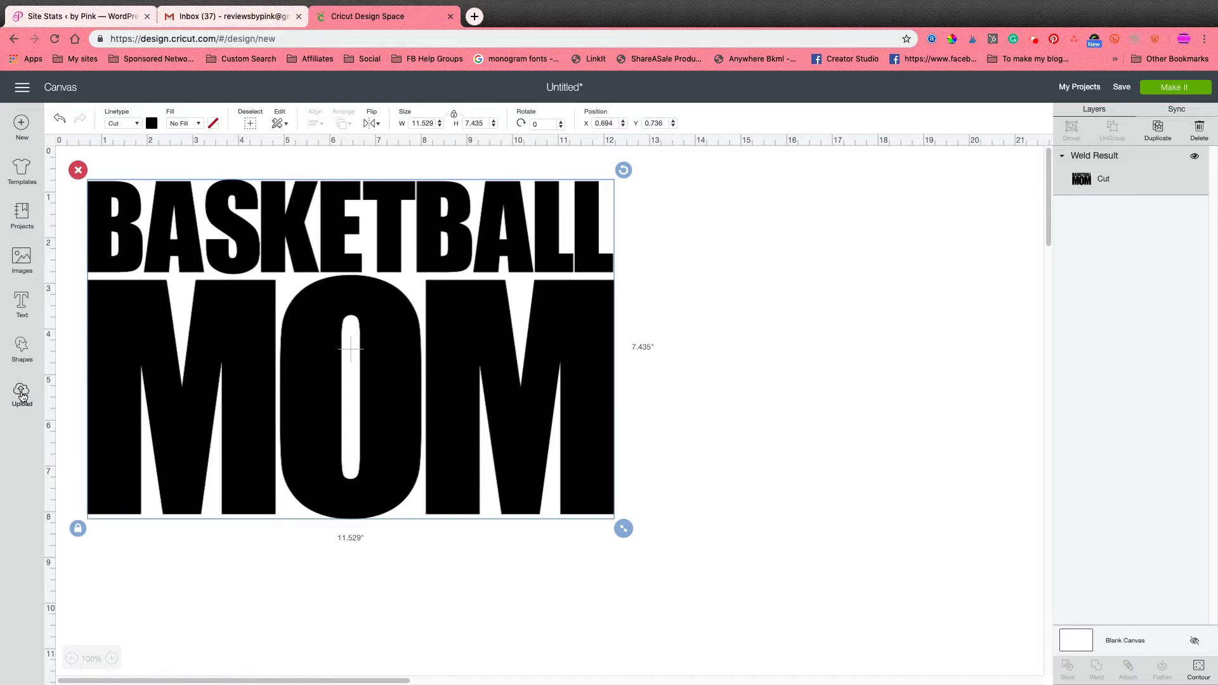
# Insert the uploaded basketball-player silhouette BBALL MOM2 from the uploads library
pyautogui.click(22, 395)
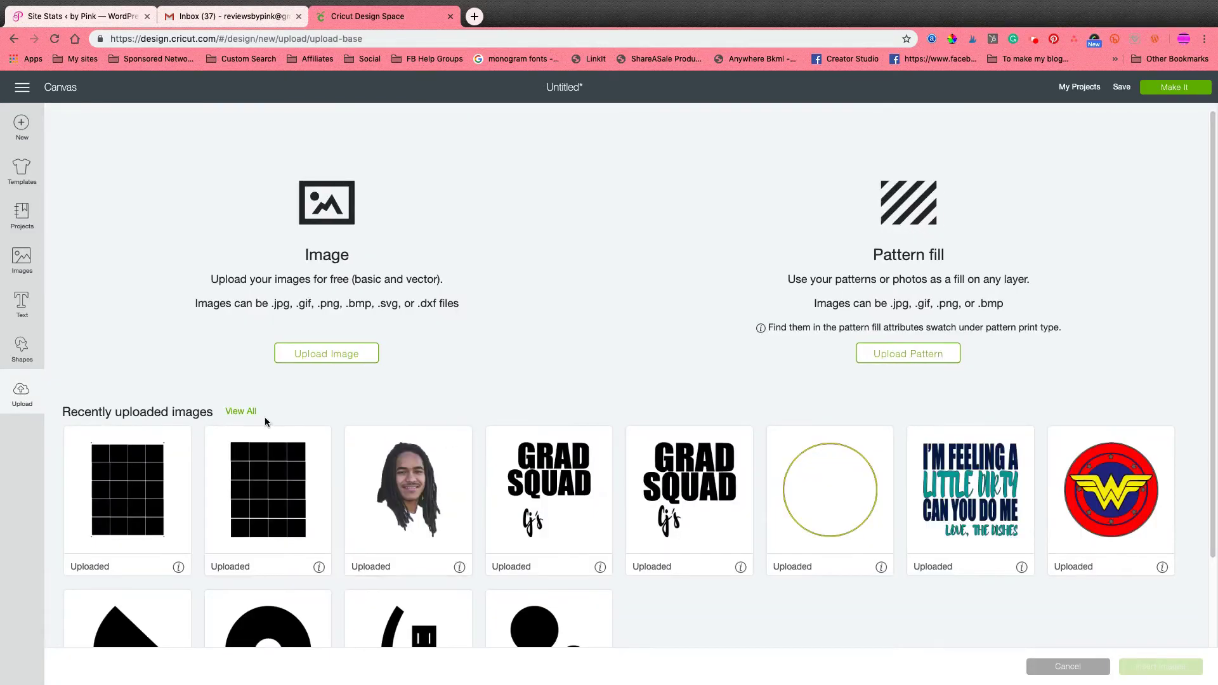
pyautogui.click(236, 413)
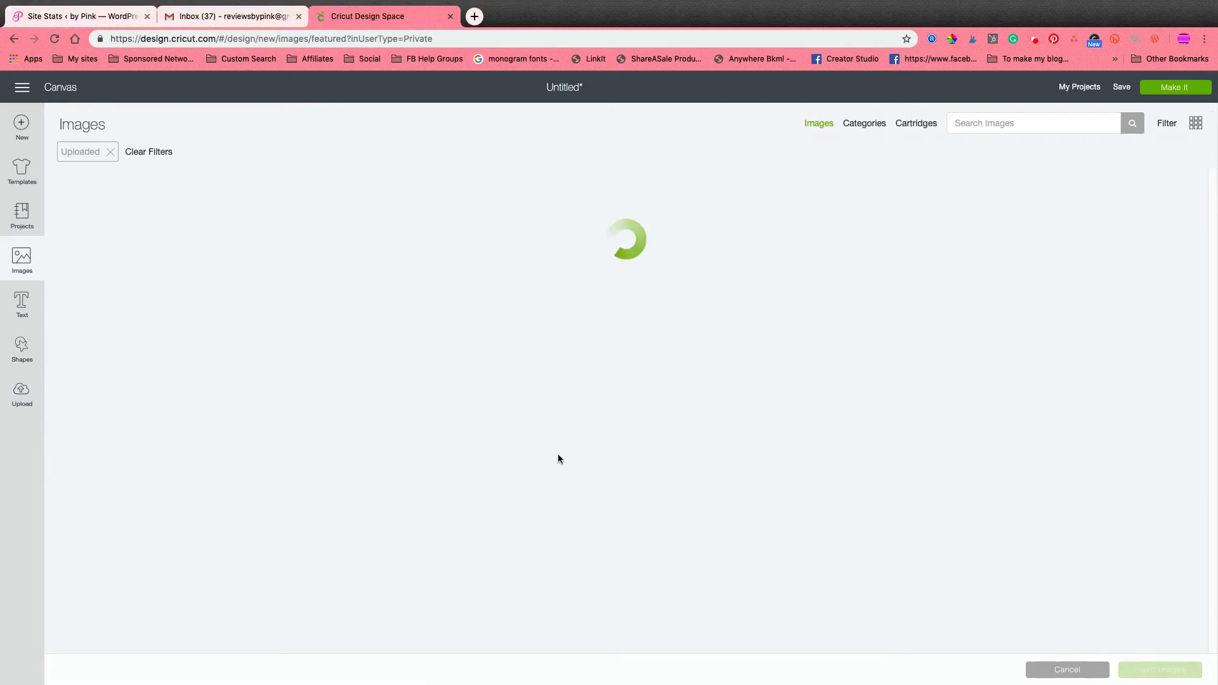
pyautogui.scroll(-15, 558, 457)
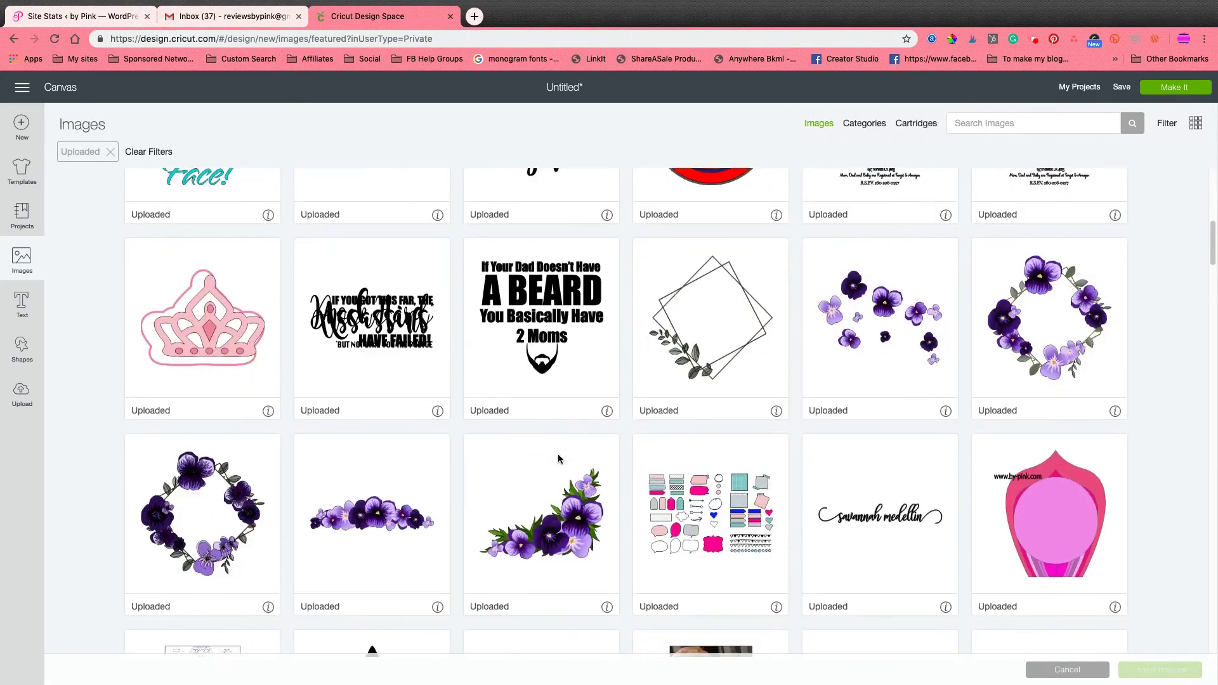
pyautogui.scroll(-15, 559, 456)
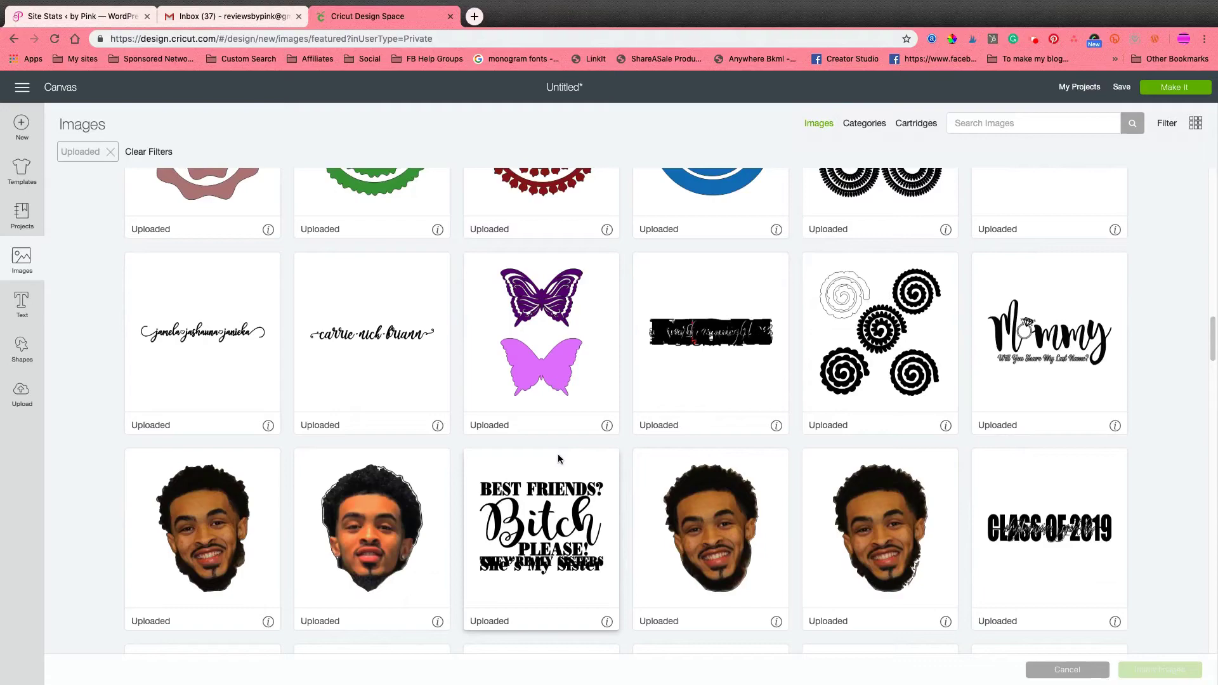
pyautogui.scroll(-14, 559, 457)
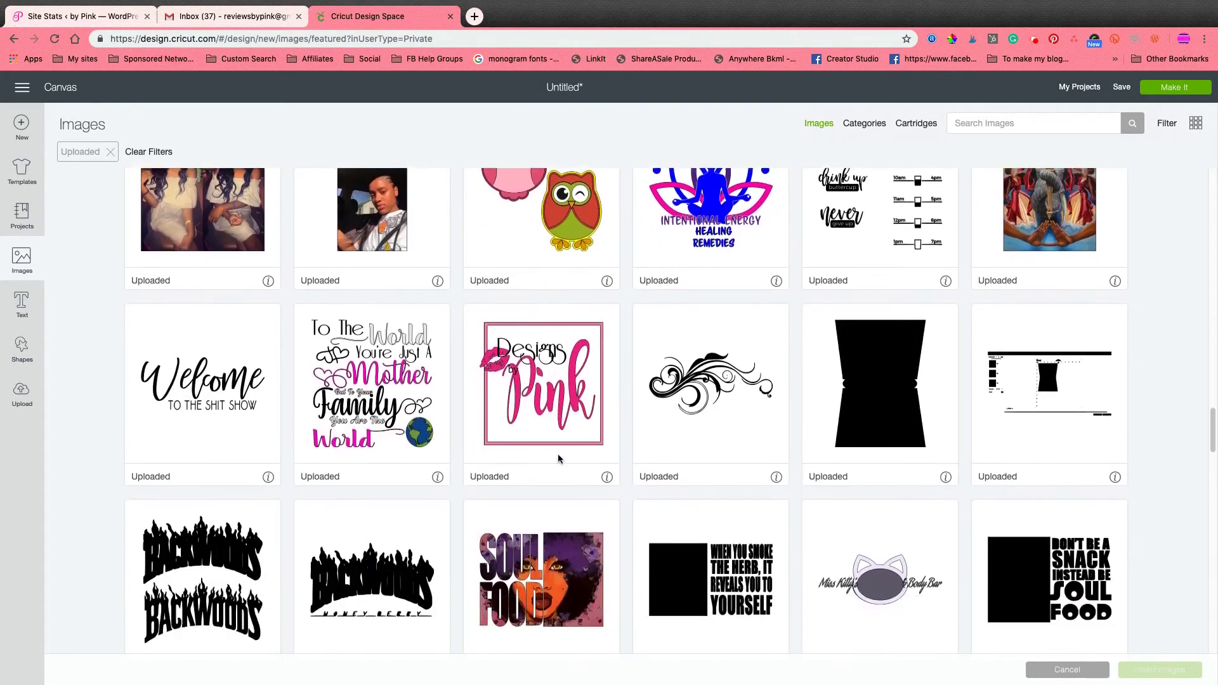
pyautogui.scroll(-11, 558, 457)
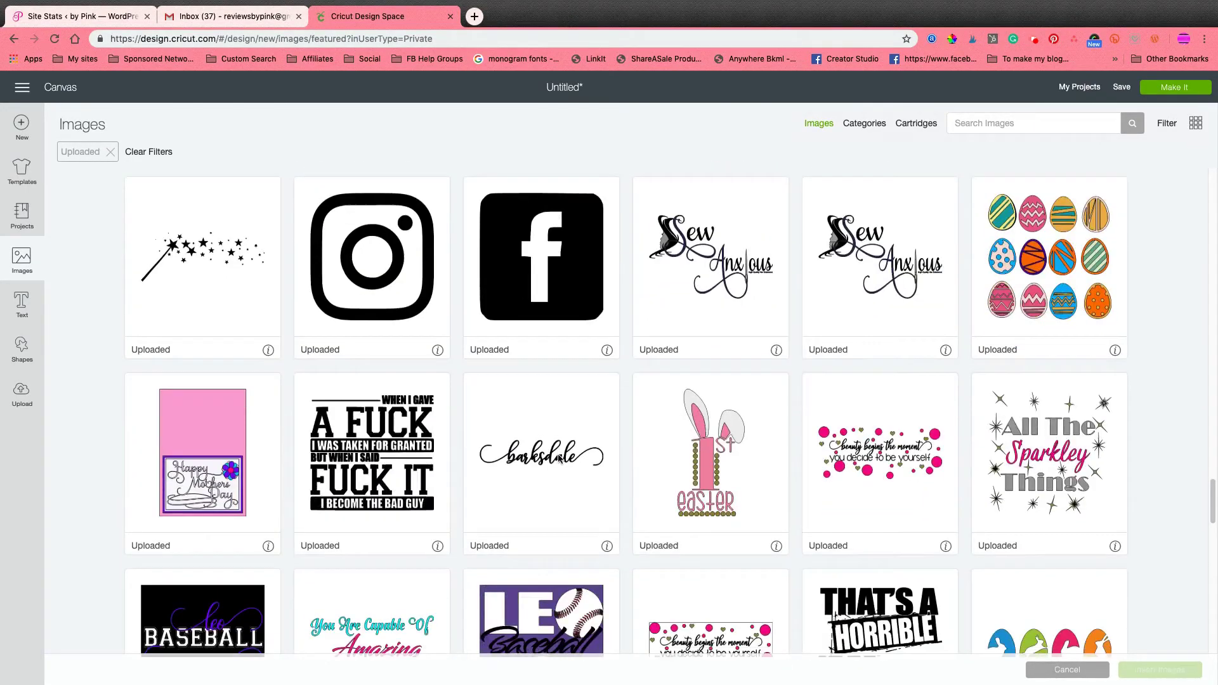
pyautogui.scroll(-12, 557, 454)
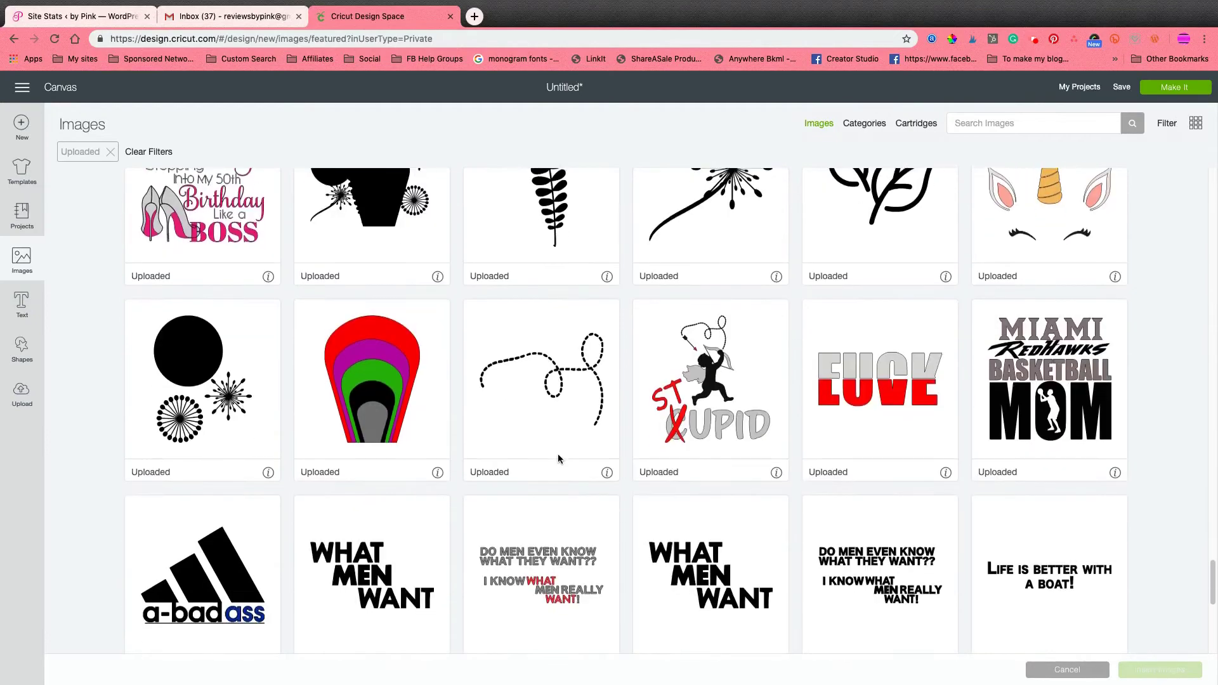
pyautogui.scroll(-12, 557, 454)
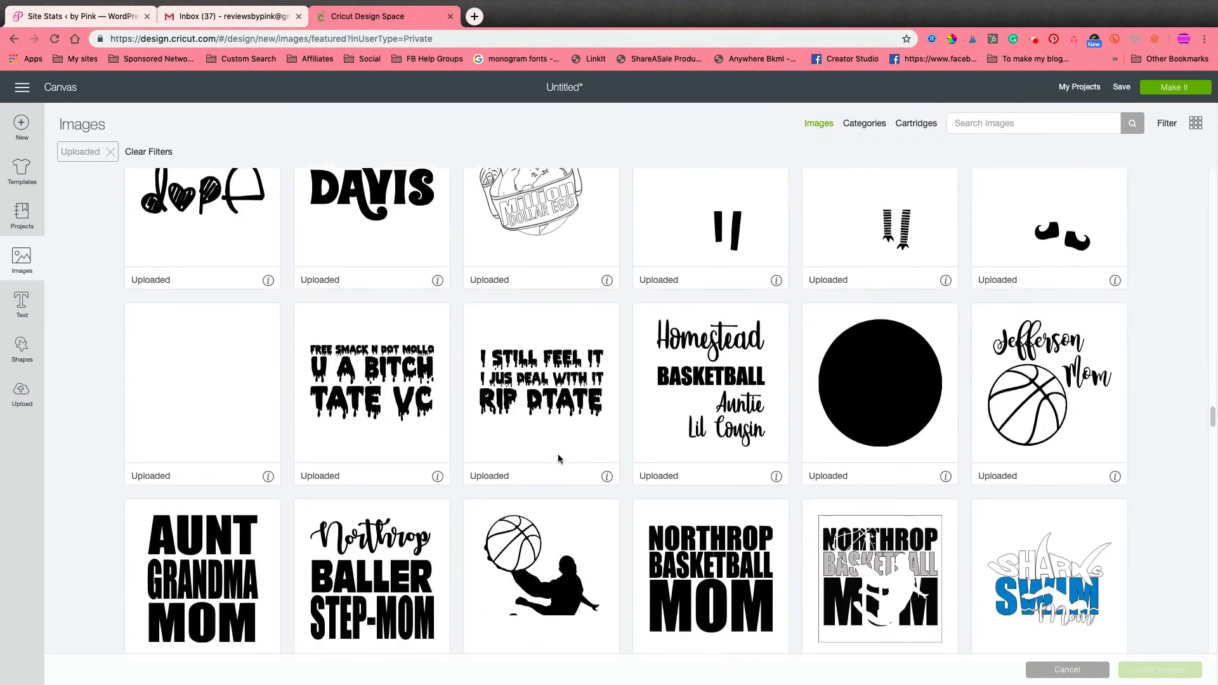
pyautogui.click(574, 444)
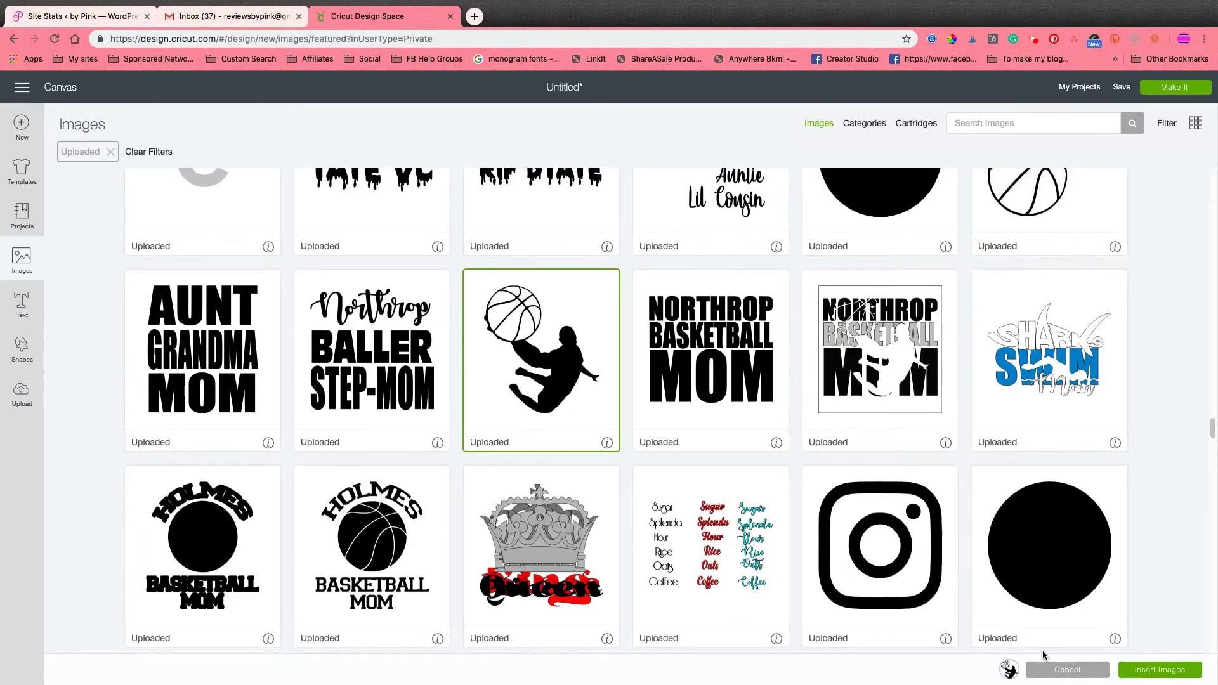
pyautogui.click(1149, 670)
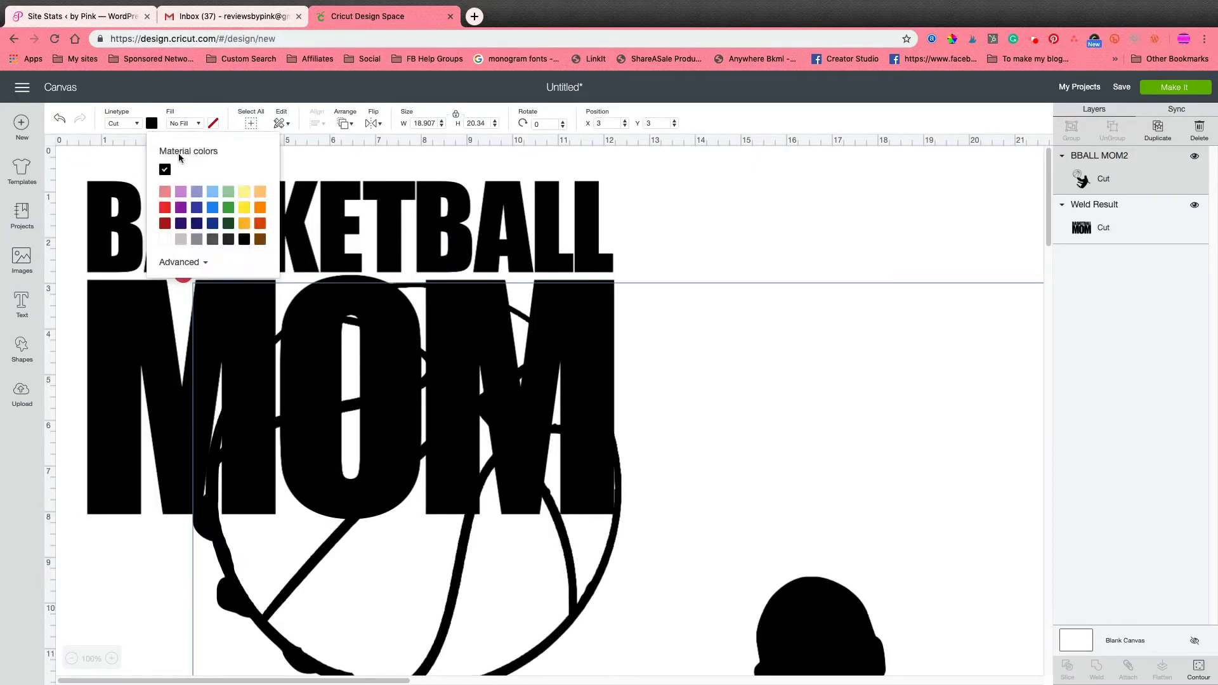
# Color the player silhouette white and set its width to 11.5 inches
pyautogui.click(151, 123)
pyautogui.click(165, 239)
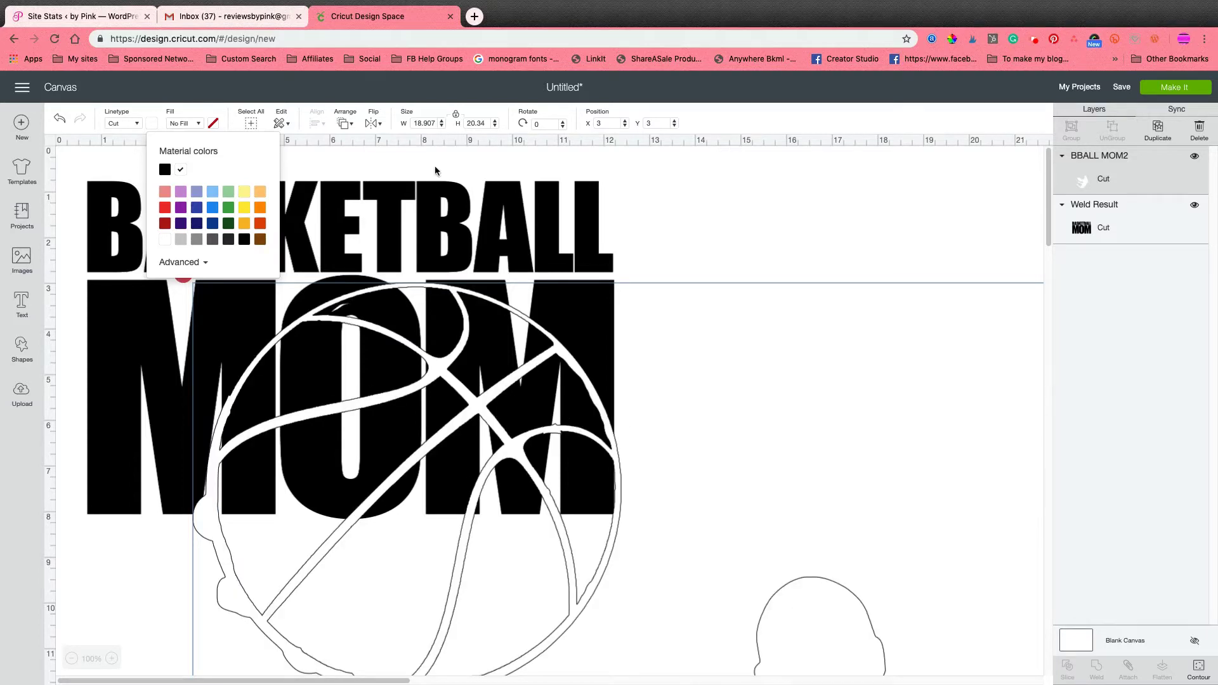
pyautogui.hscroll(2, 408, 156)
pyautogui.click(428, 123)
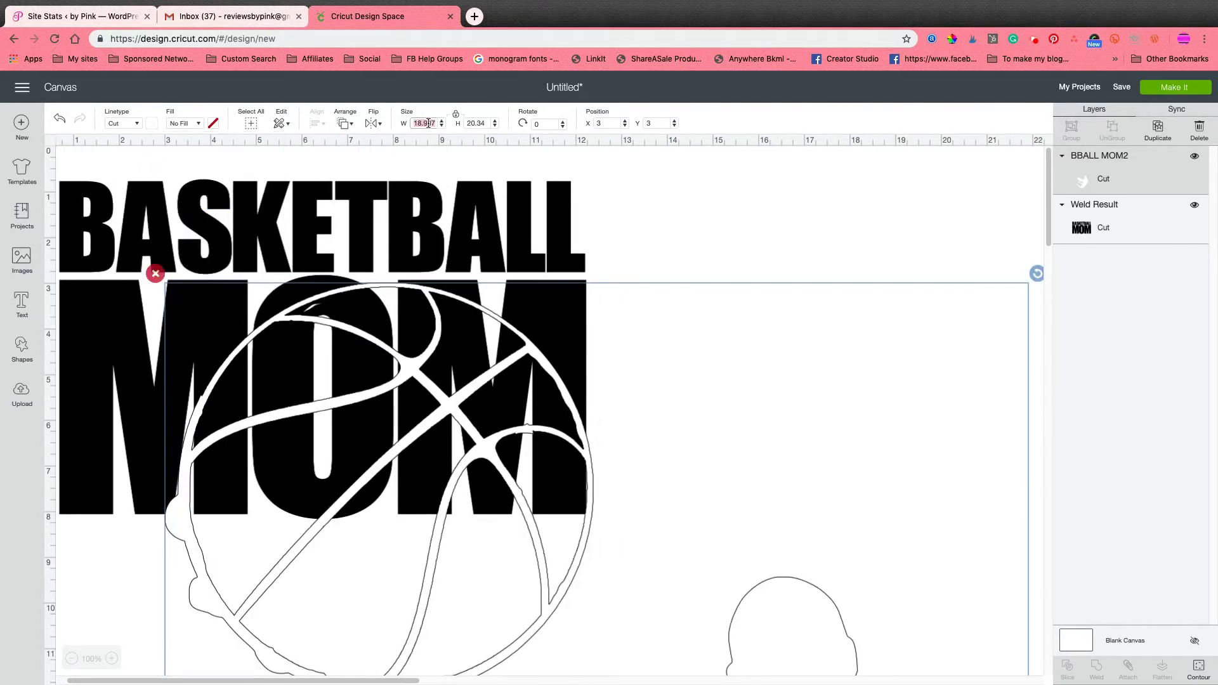
pyautogui.write('11.5')
pyautogui.press('Return')
pyautogui.hscroll(1, 692, 274)
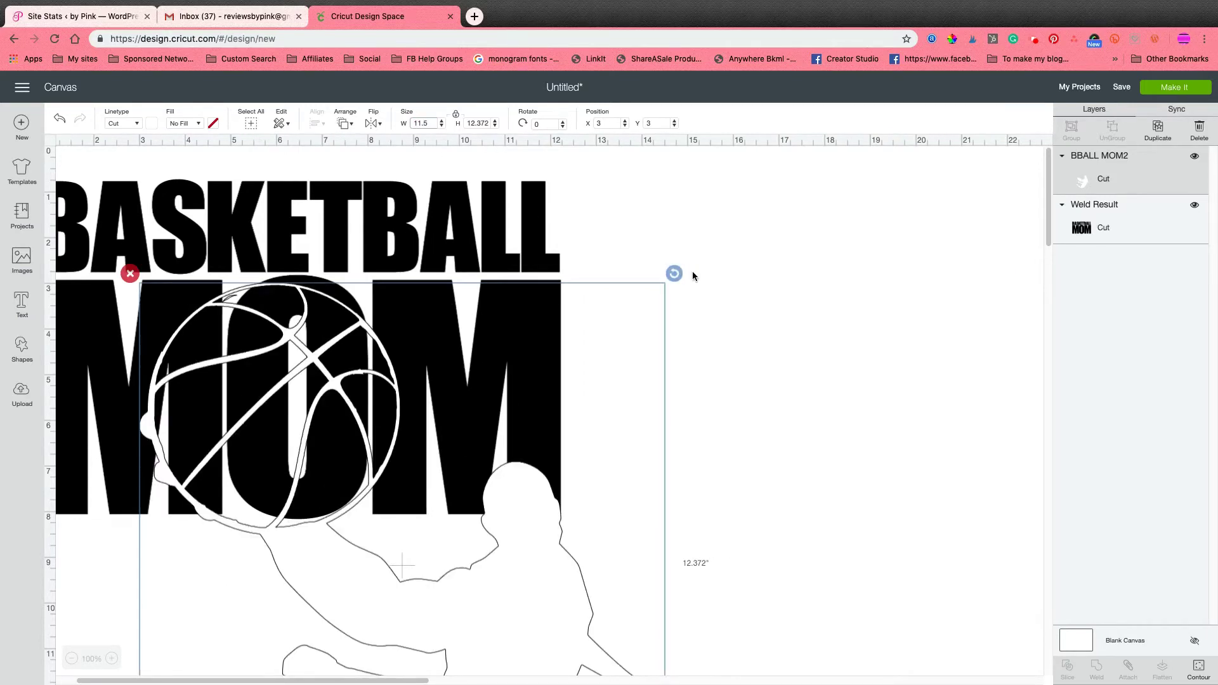
pyautogui.hscroll(2, 691, 271)
pyautogui.hscroll(-3, 692, 272)
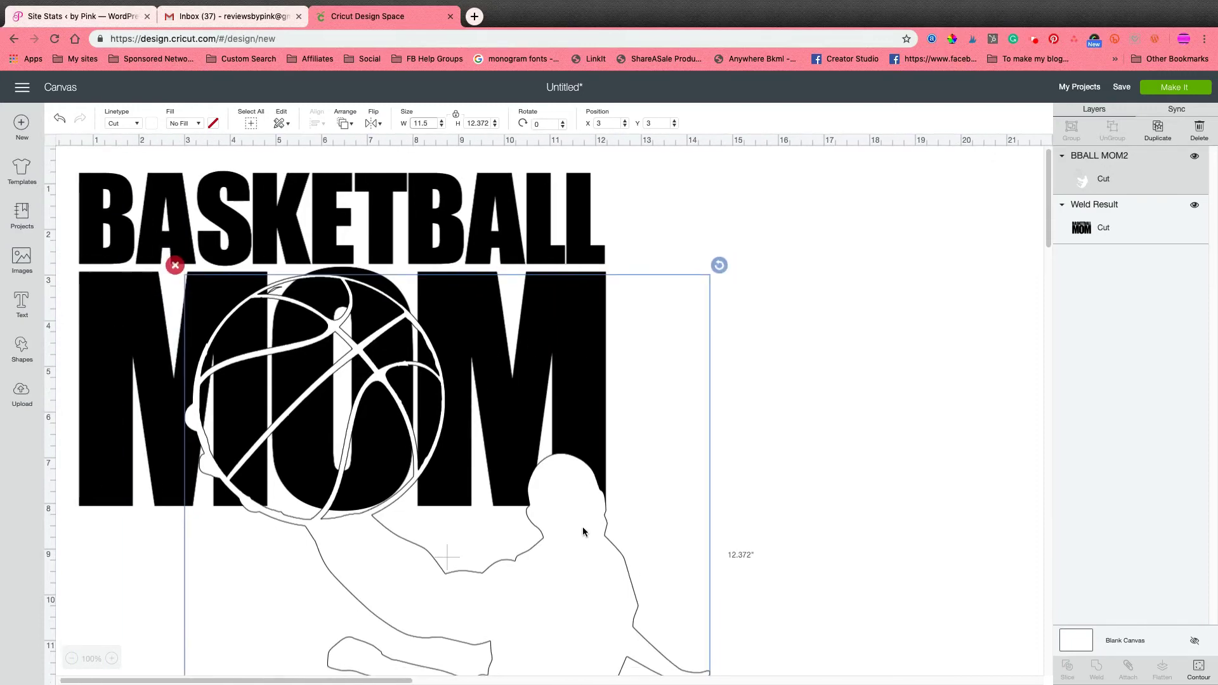
# Shrink the player image to 8.097" × 6.899" and position it across the MOM letters
pyautogui.moveTo(583, 531); pyautogui.dragTo(474, 426)
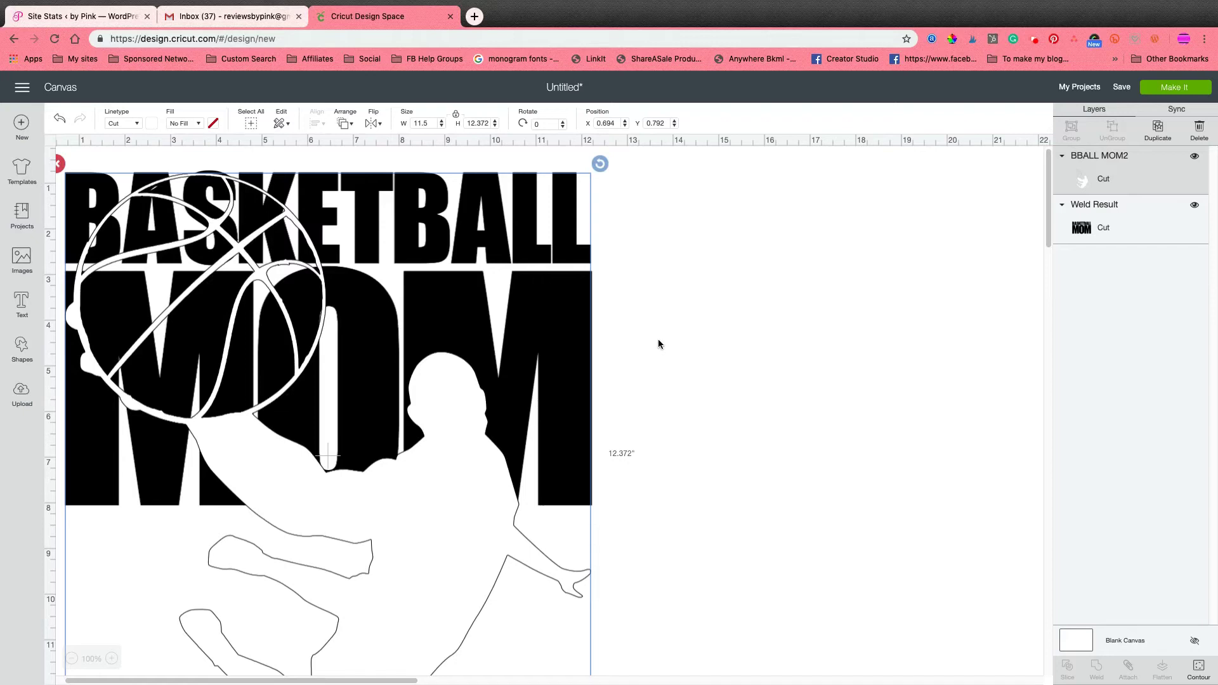
pyautogui.scroll(-8, 658, 343)
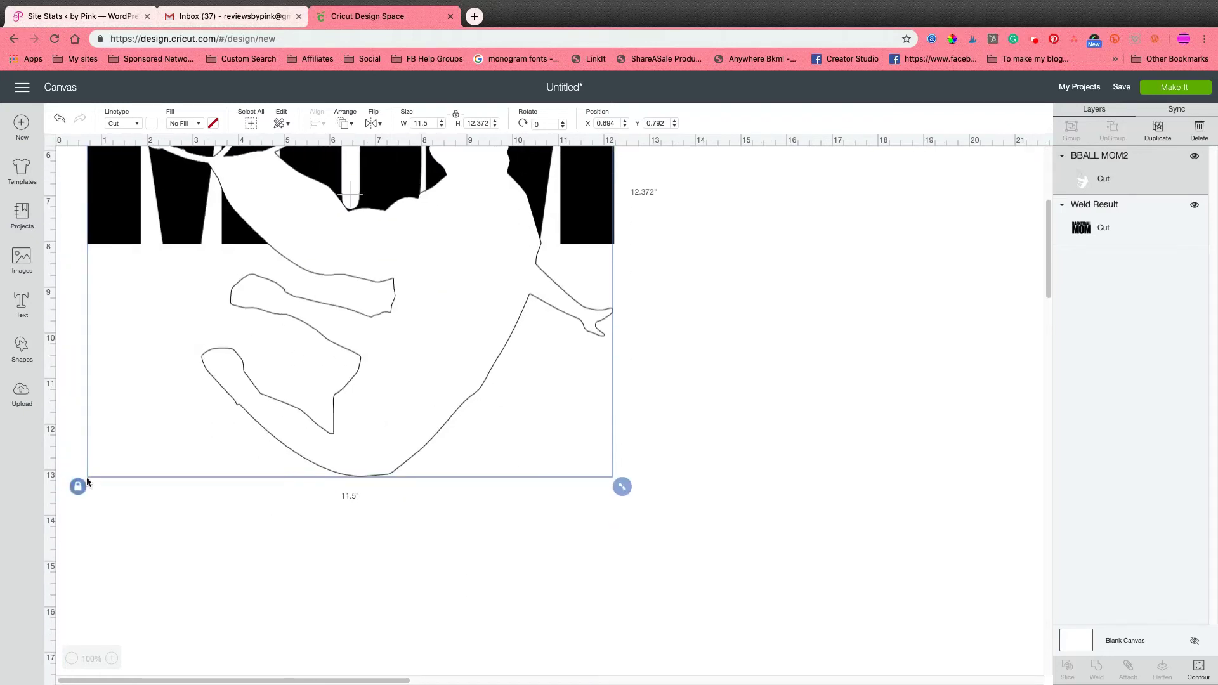
pyautogui.scroll(3, 727, 426)
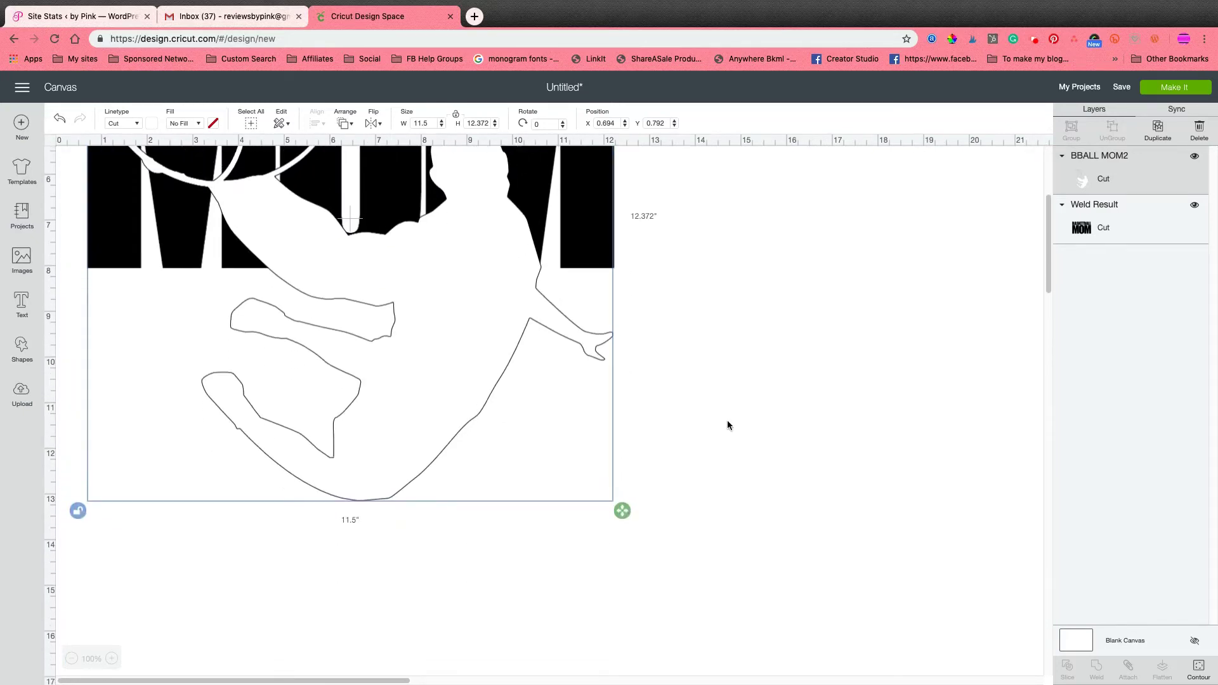
pyautogui.scroll(3, 727, 425)
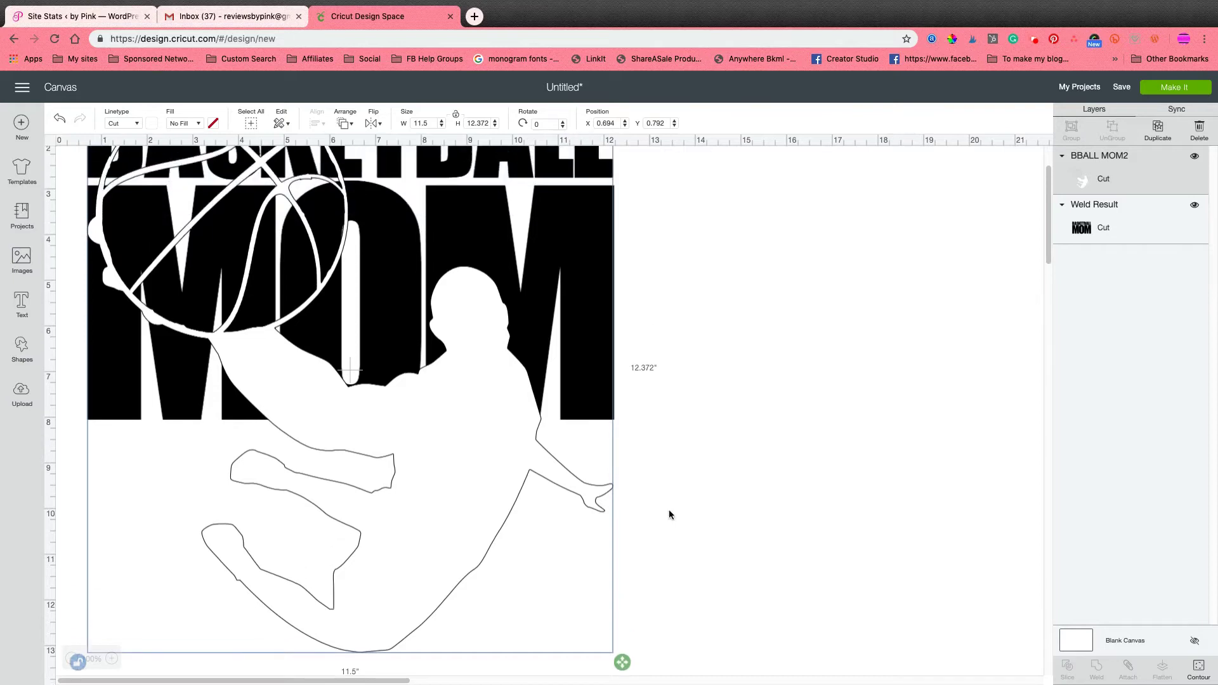
pyautogui.moveTo(622, 660); pyautogui.dragTo(620, 432)
pyautogui.scroll(3, 679, 407)
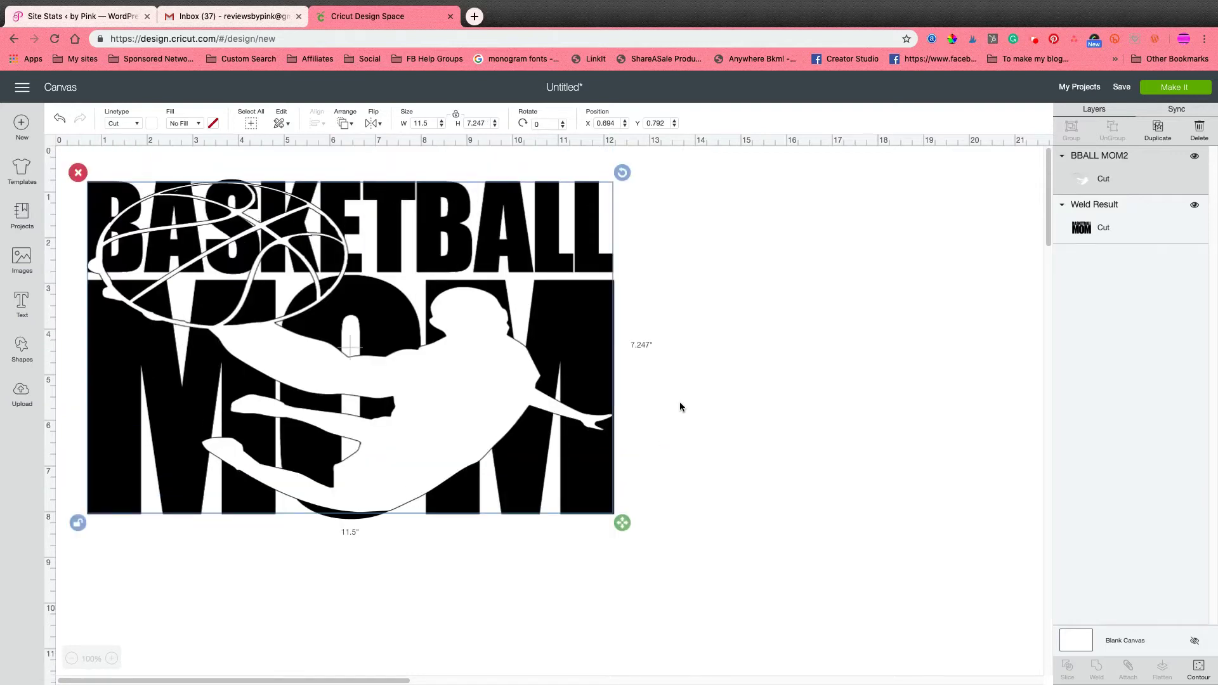
pyautogui.moveTo(623, 523); pyautogui.dragTo(467, 508)
pyautogui.moveTo(347, 461); pyautogui.dragTo(407, 463)
pyautogui.click(710, 507)
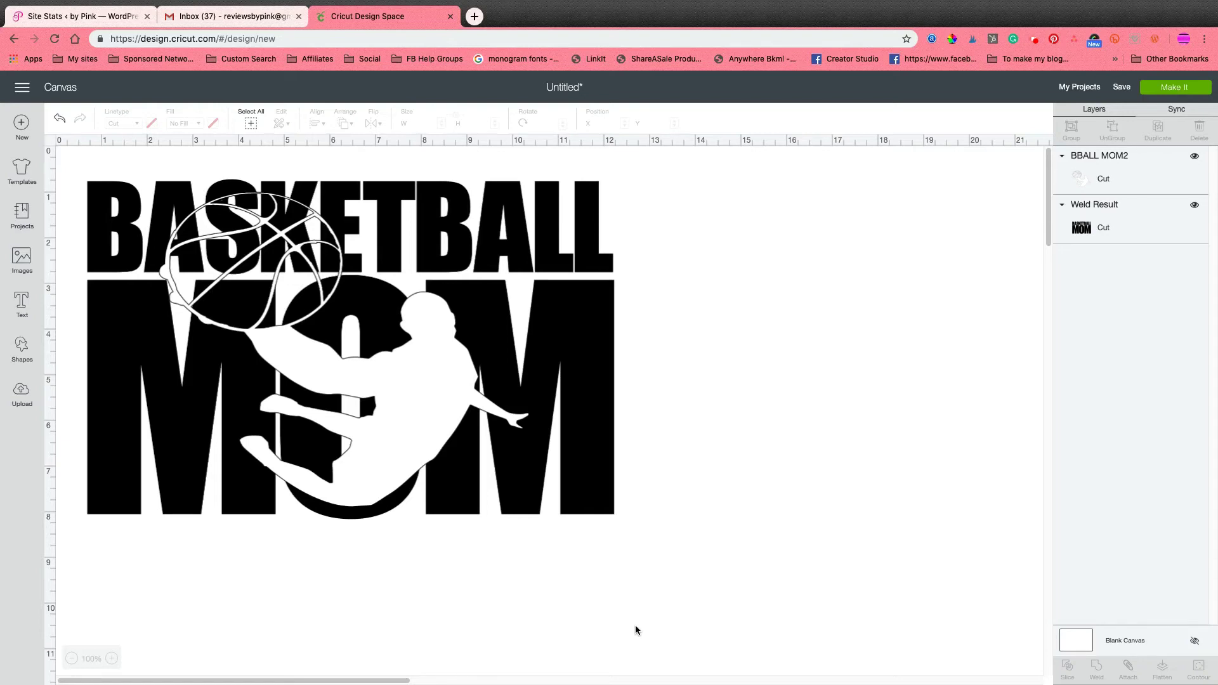
# Select the welded text and player image together and slice them into four pieces
pyautogui.moveTo(621, 619); pyautogui.dragTo(167, 226)
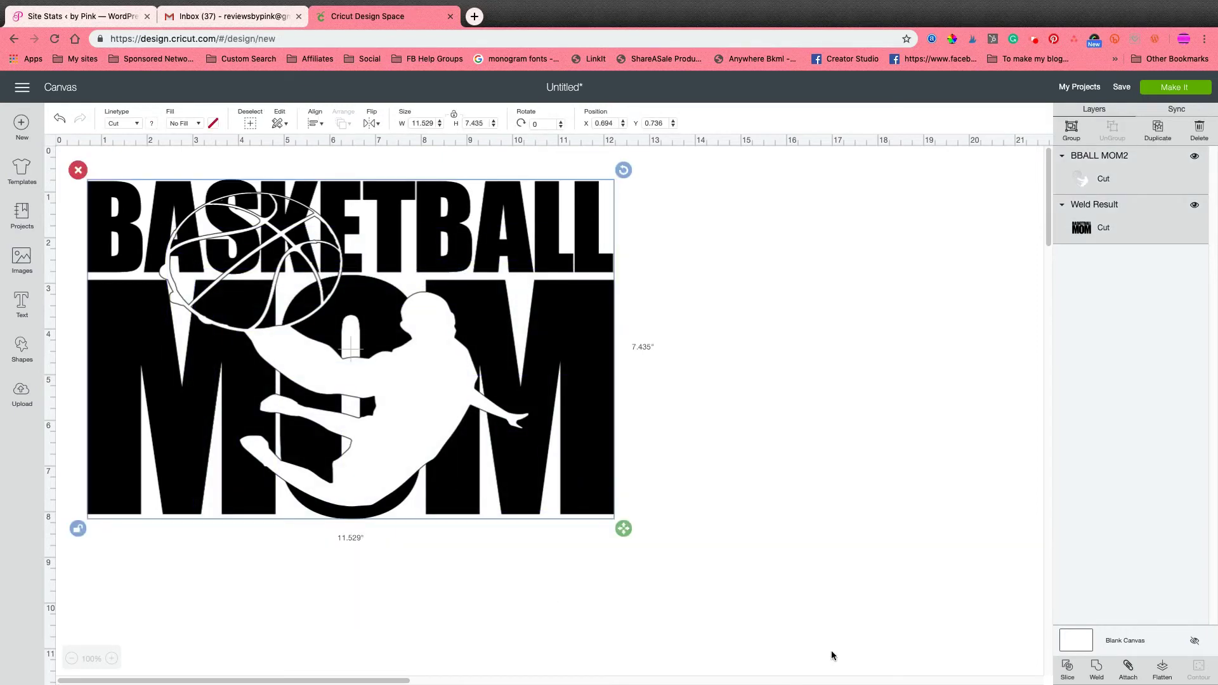
pyautogui.click(1071, 672)
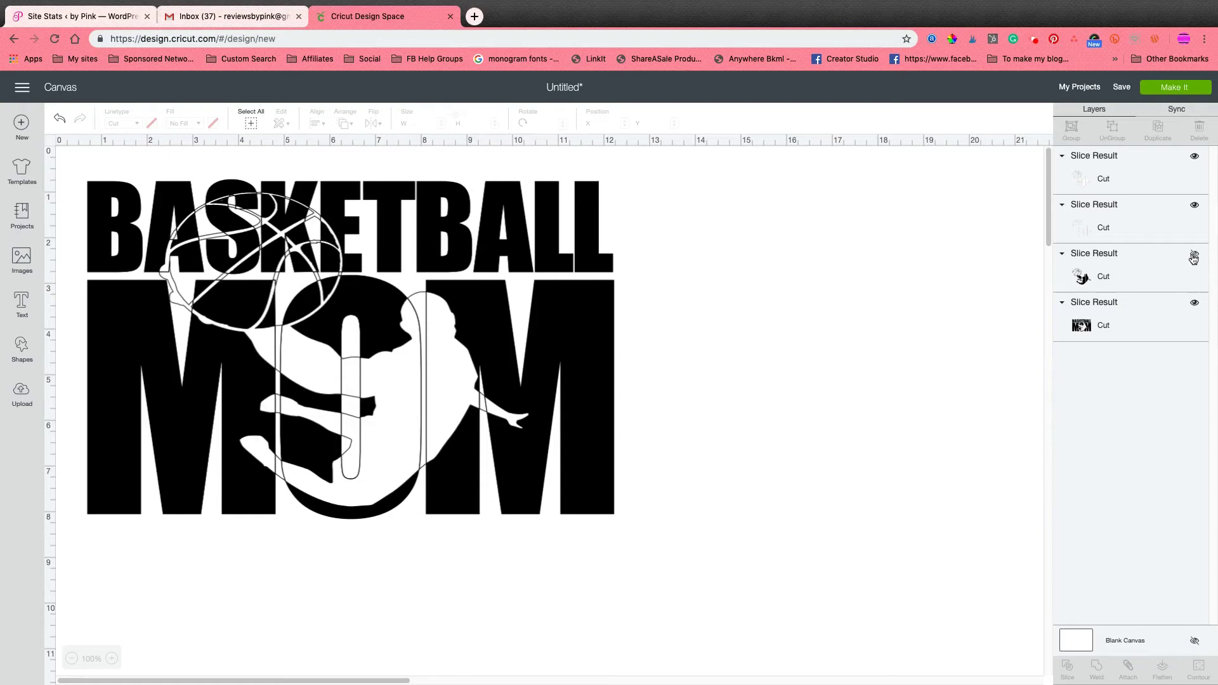
pyautogui.click(1193, 257)
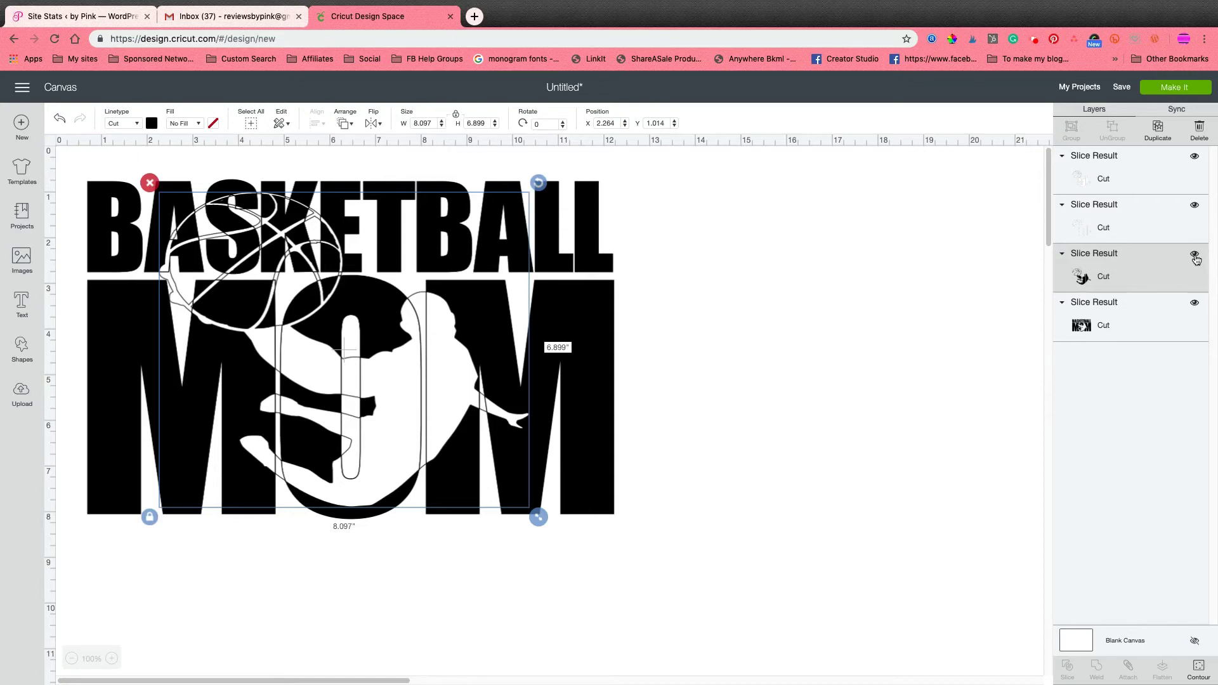
# Toggle Slice Result layer visibility to preview the knockout, leaving the third piece hidden
pyautogui.click(1194, 255)
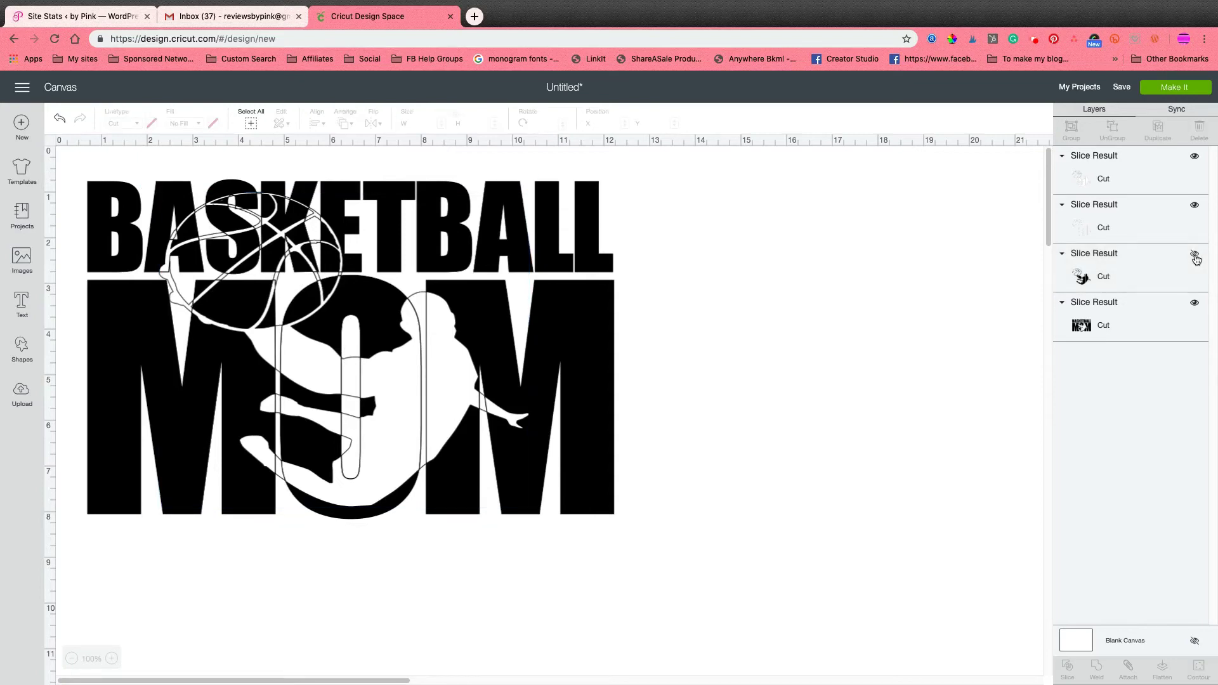
pyautogui.click(1194, 255)
pyautogui.click(1194, 157)
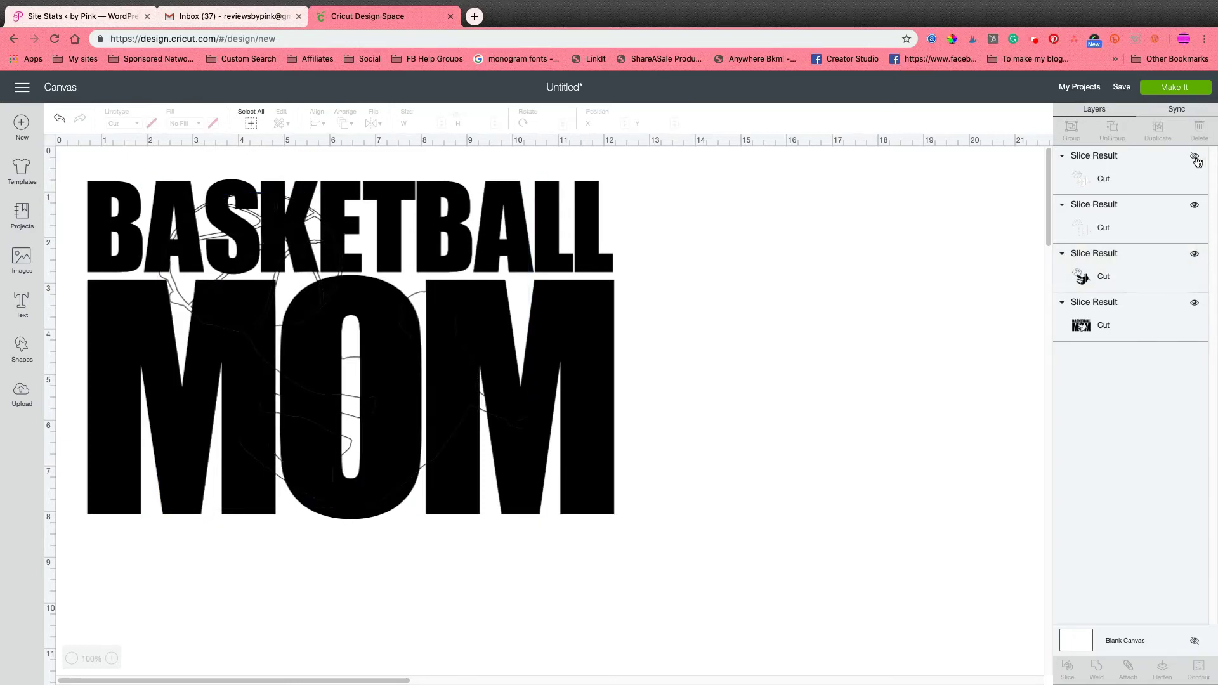
pyautogui.click(1195, 206)
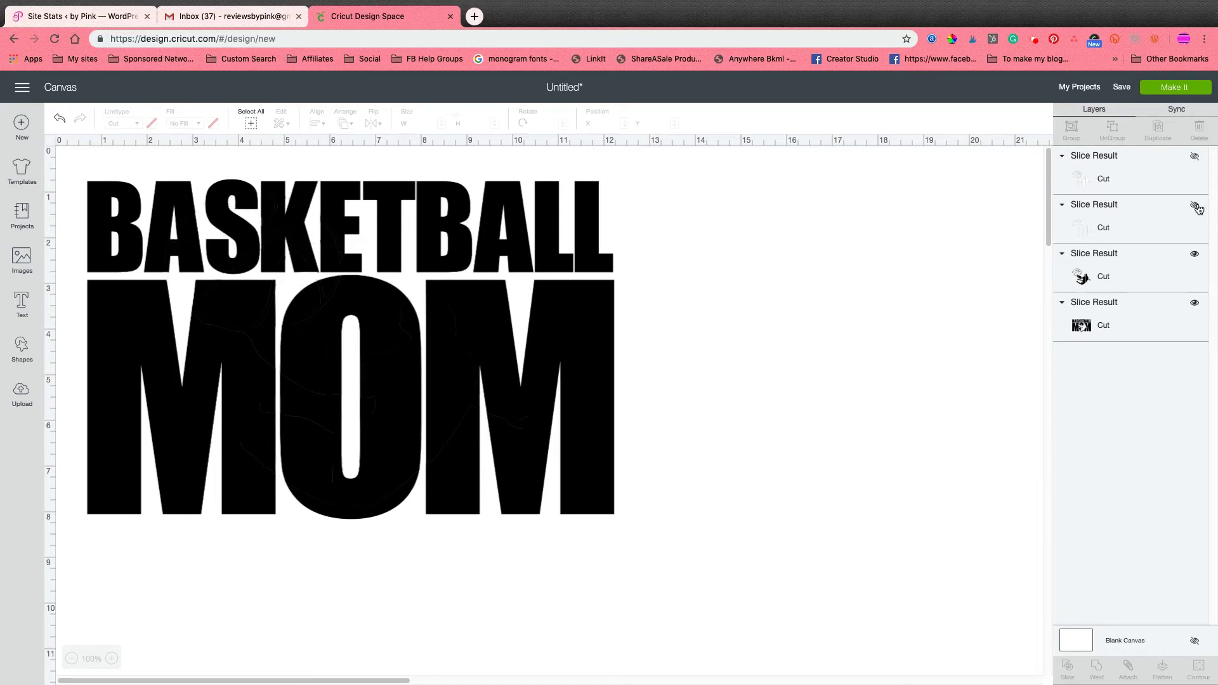
pyautogui.click(1194, 256)
pyautogui.click(1194, 256)
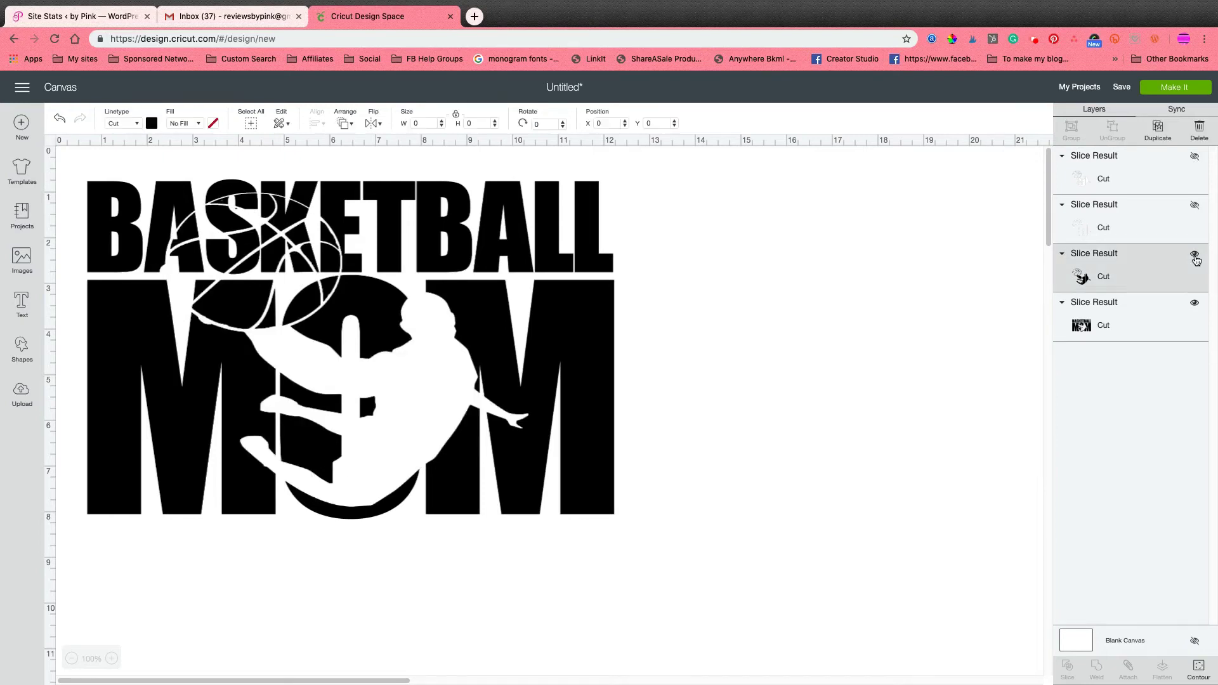
pyautogui.click(1195, 257)
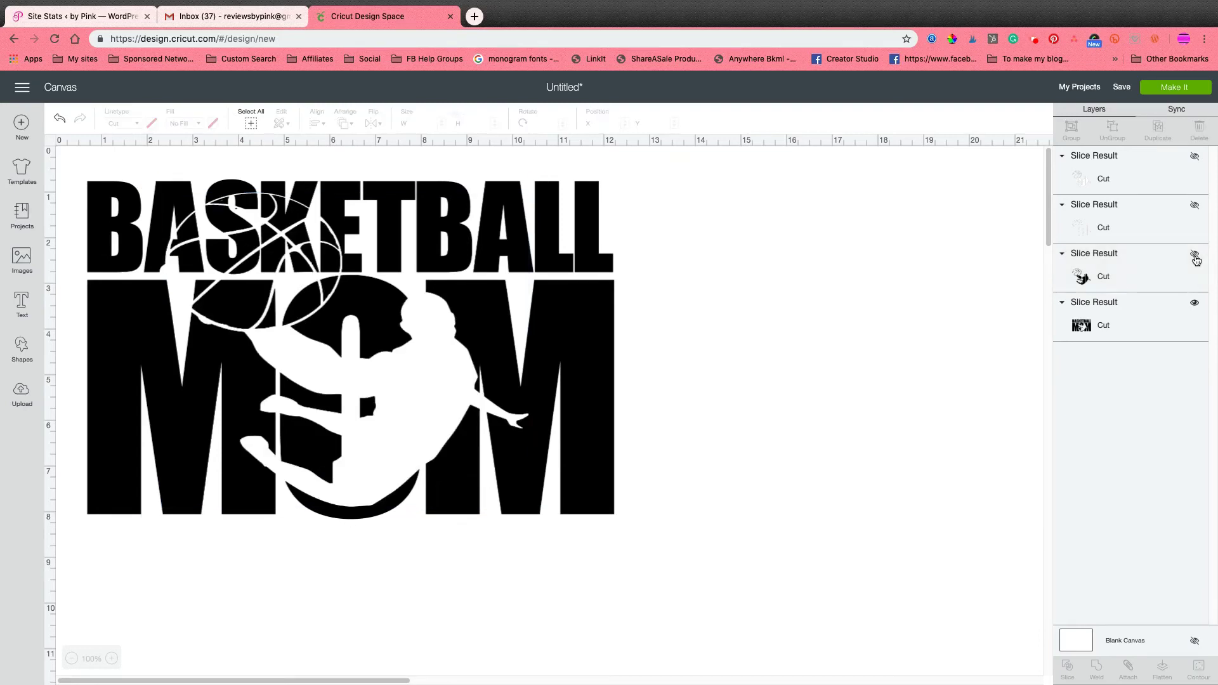
pyautogui.click(1195, 256)
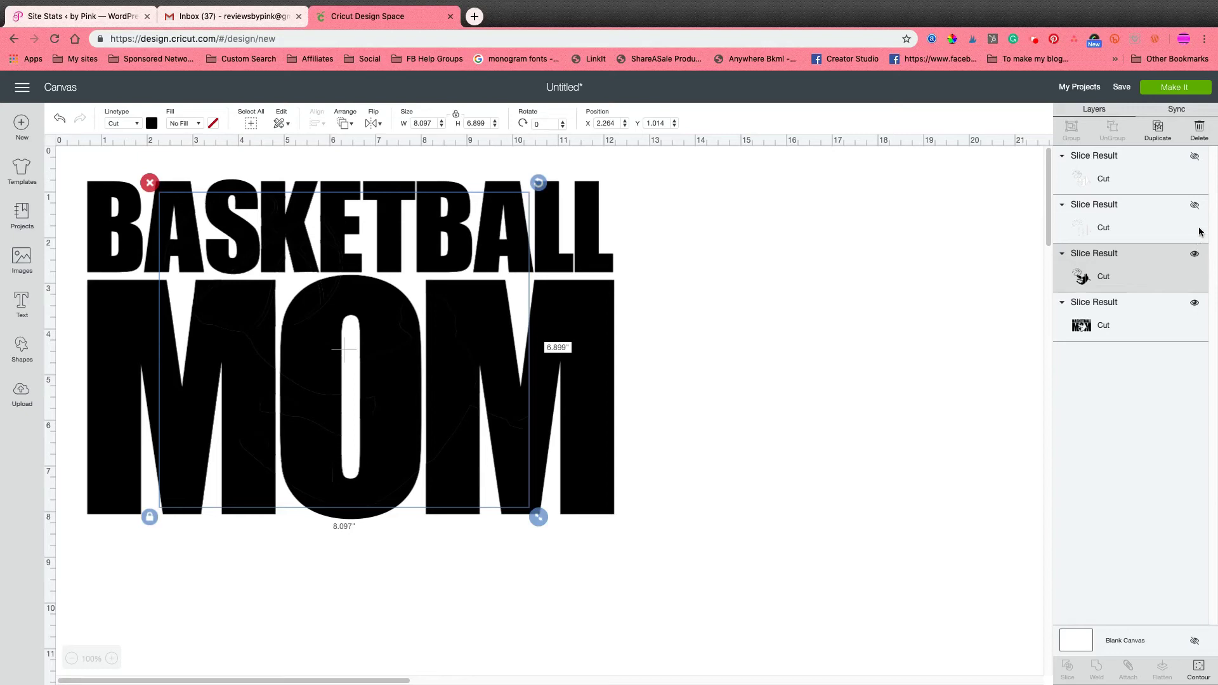
pyautogui.click(1195, 207)
pyautogui.click(1195, 156)
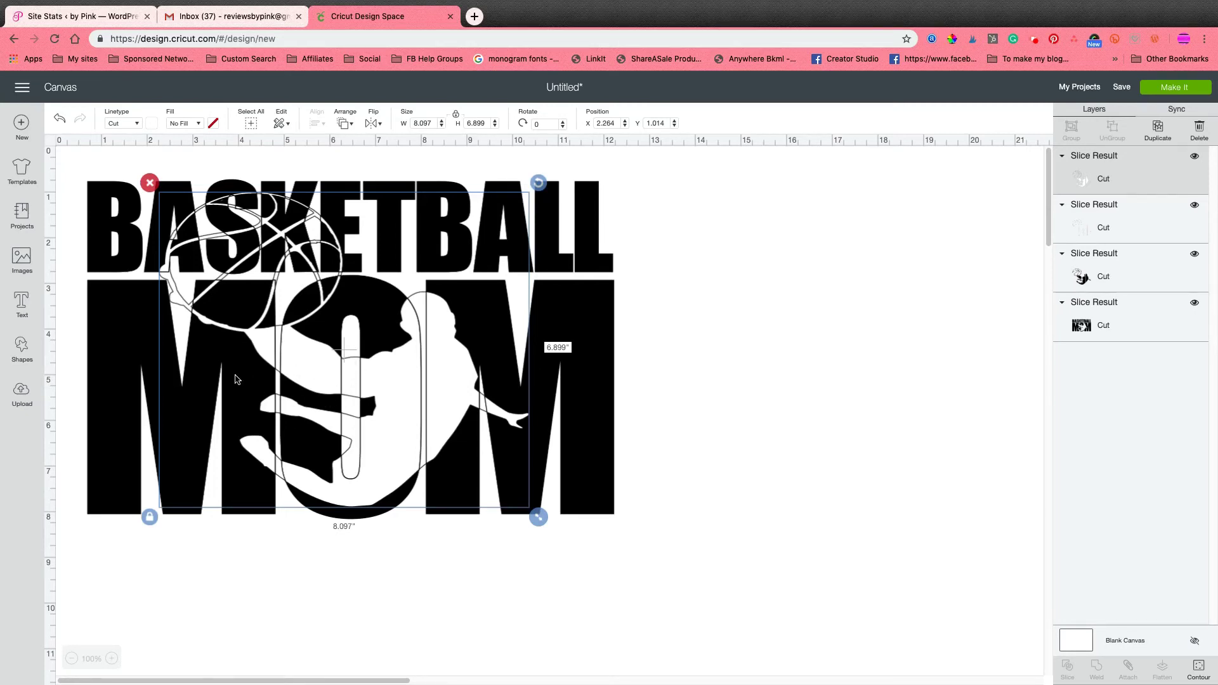
pyautogui.click(1194, 255)
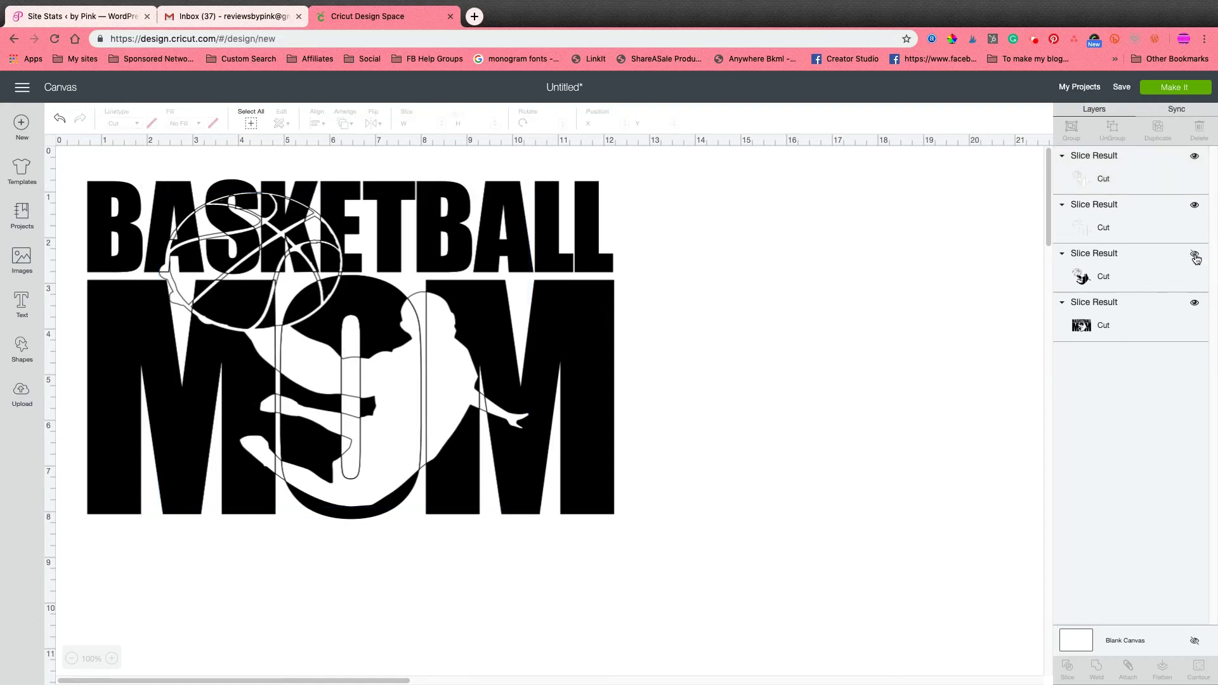
# Delete the leftover player-shaped third Slice Result and the outline second Slice Result layers
pyautogui.click(1195, 255)
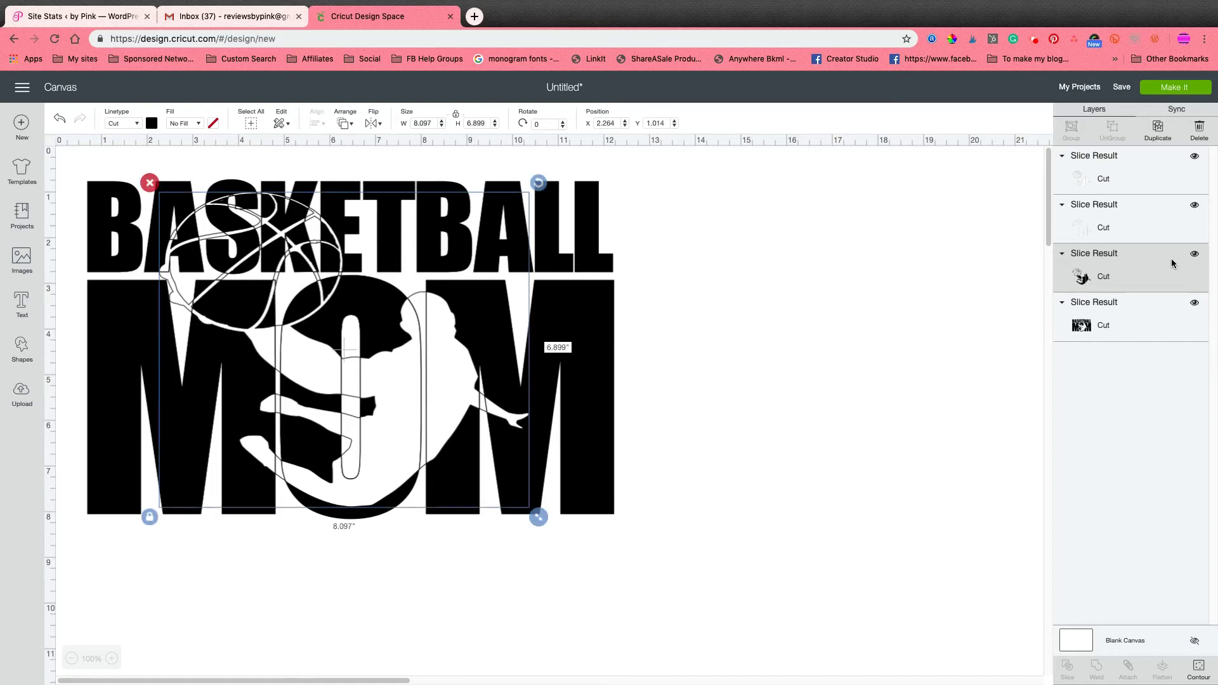
pyautogui.press('Delete')
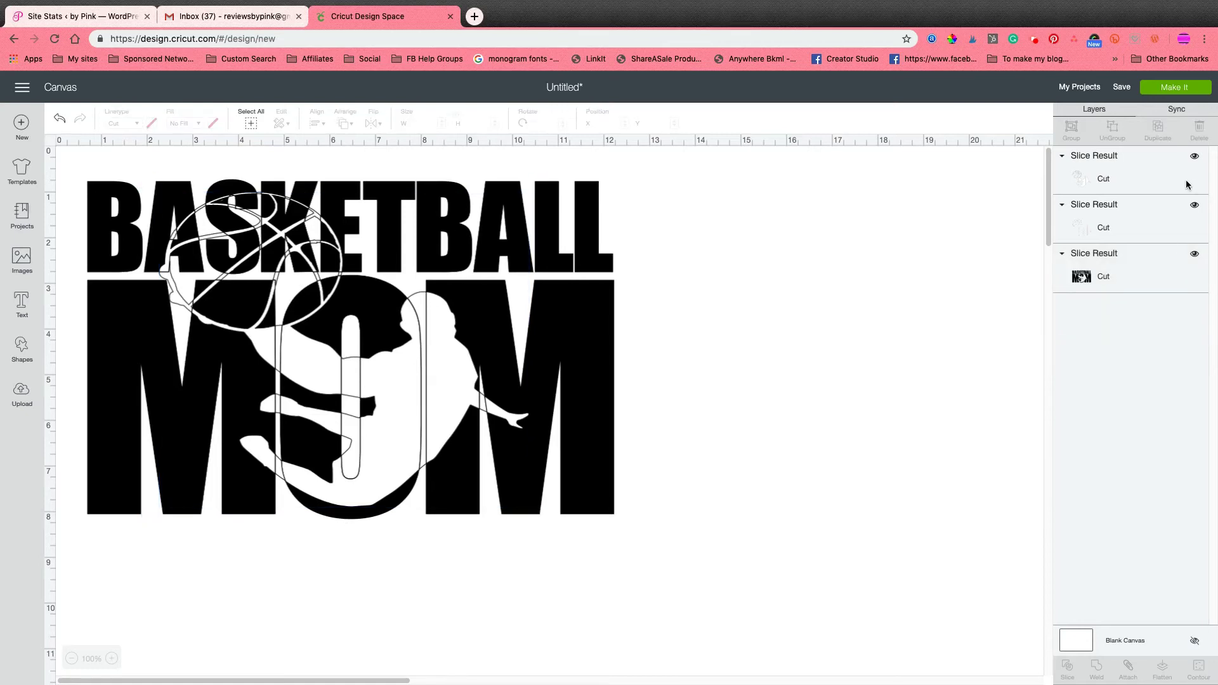
pyautogui.click(1194, 205)
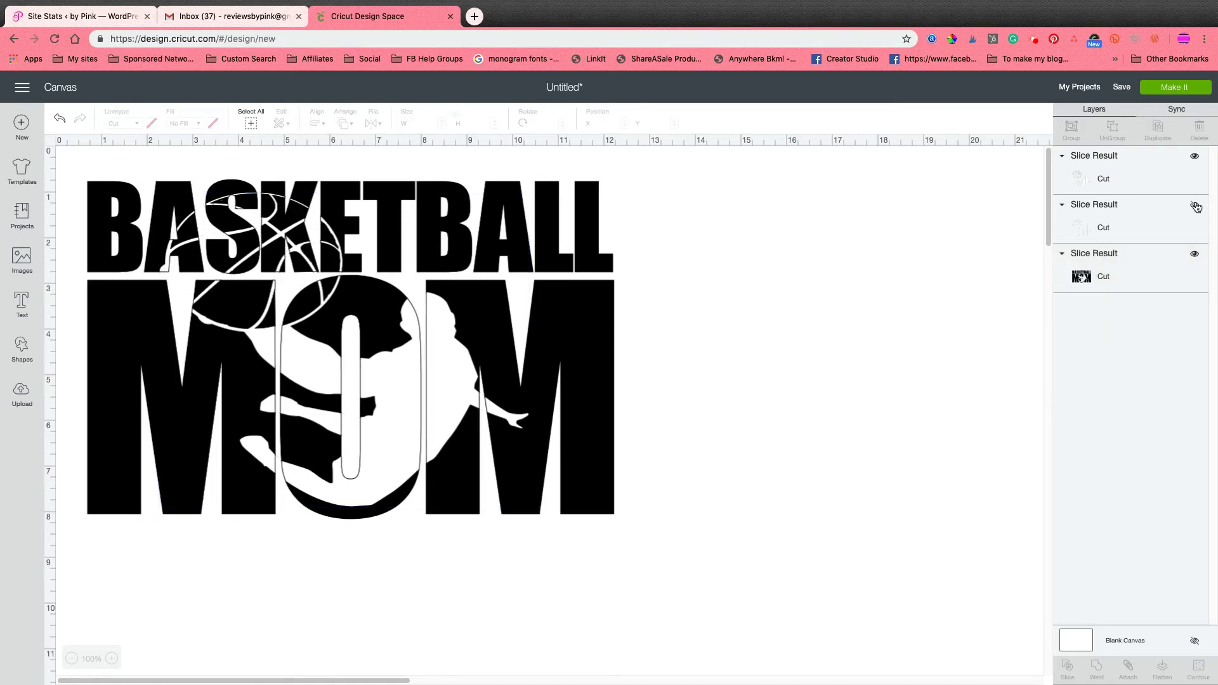
pyautogui.click(1195, 207)
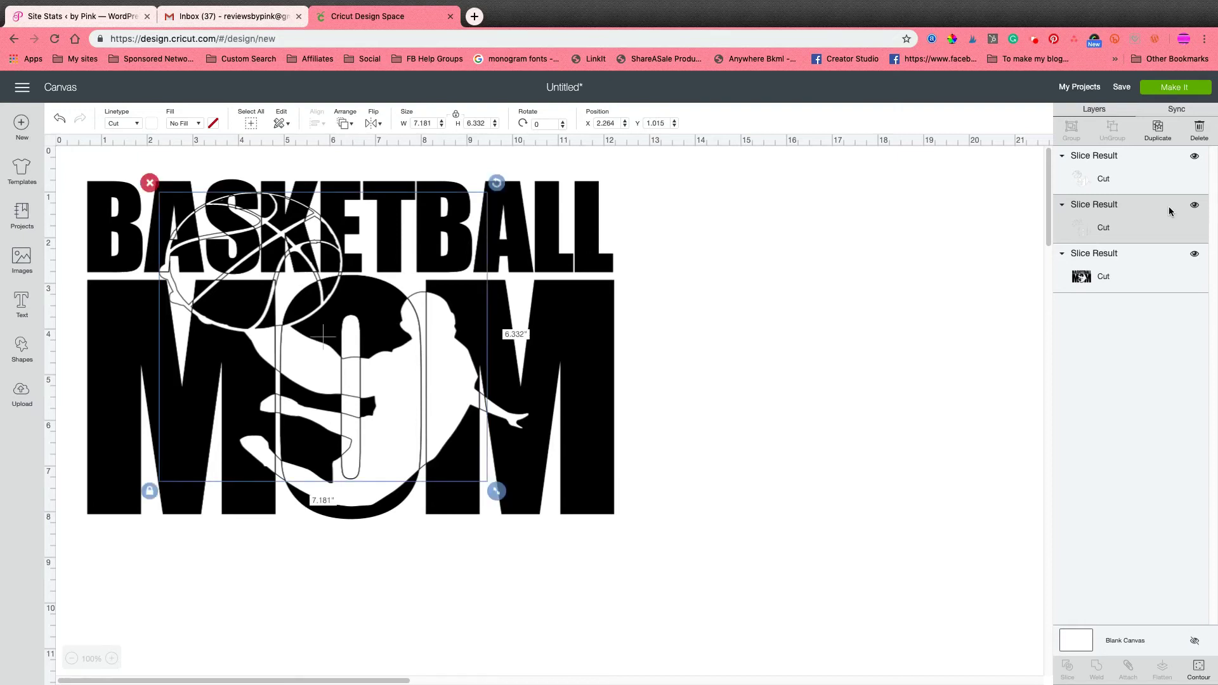
pyautogui.press('Delete')
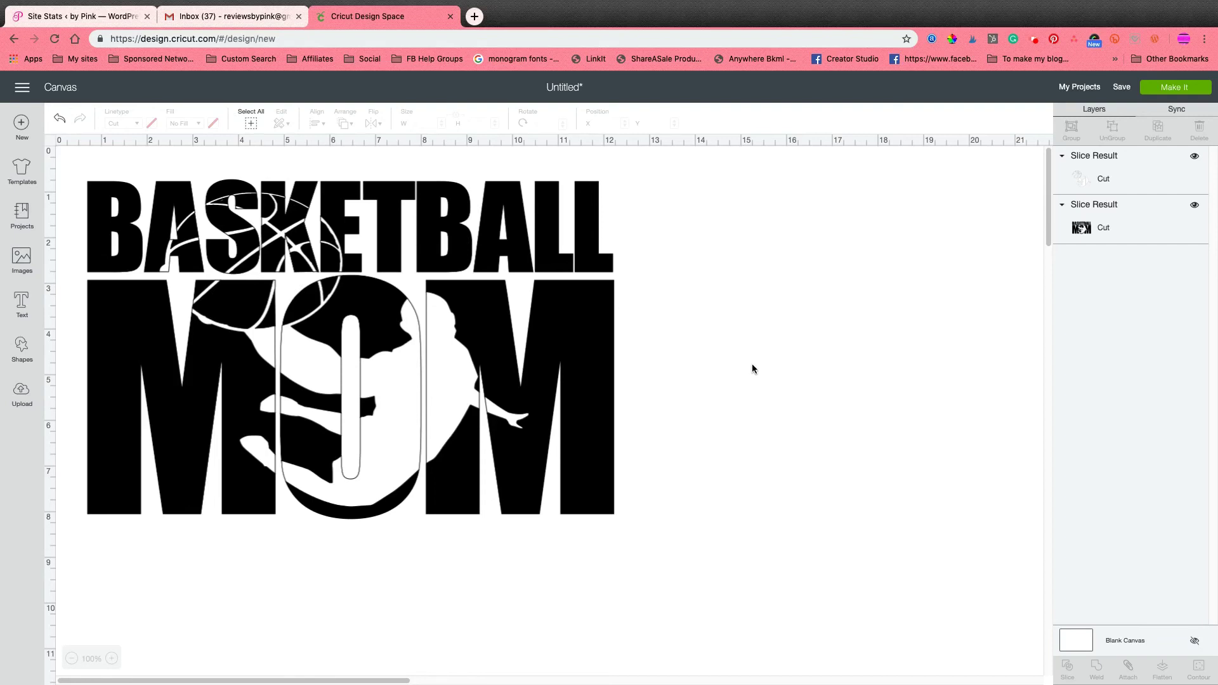
pyautogui.click(1194, 157)
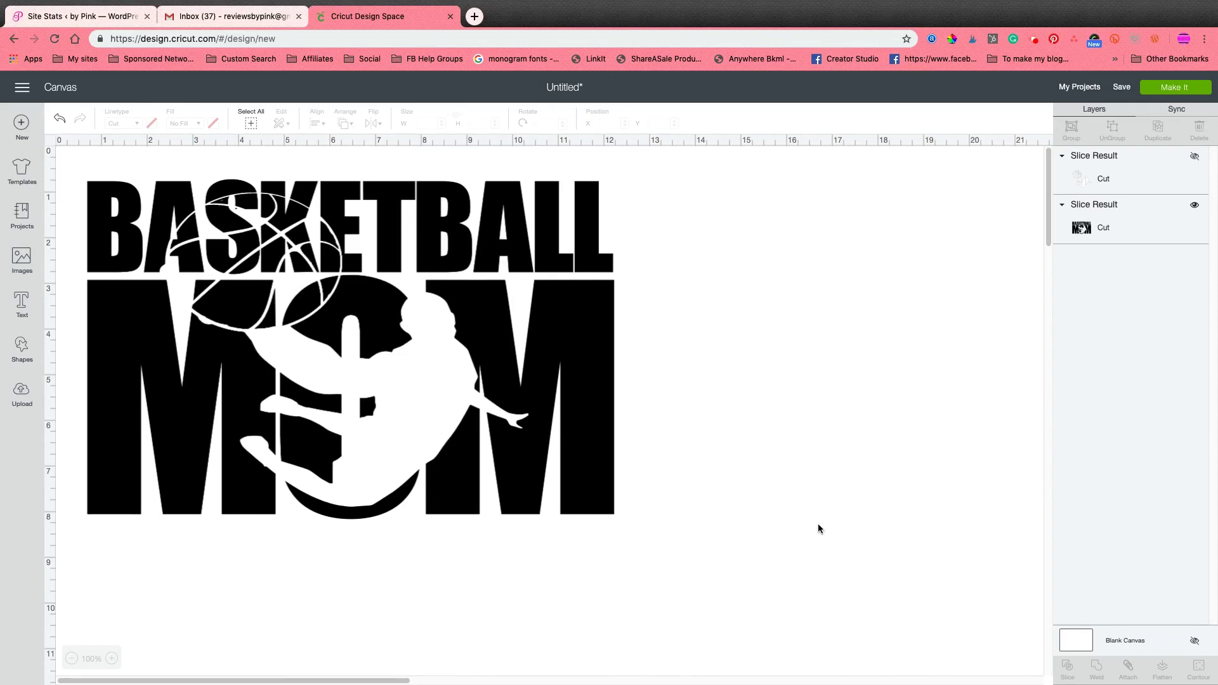
pyautogui.click(1194, 156)
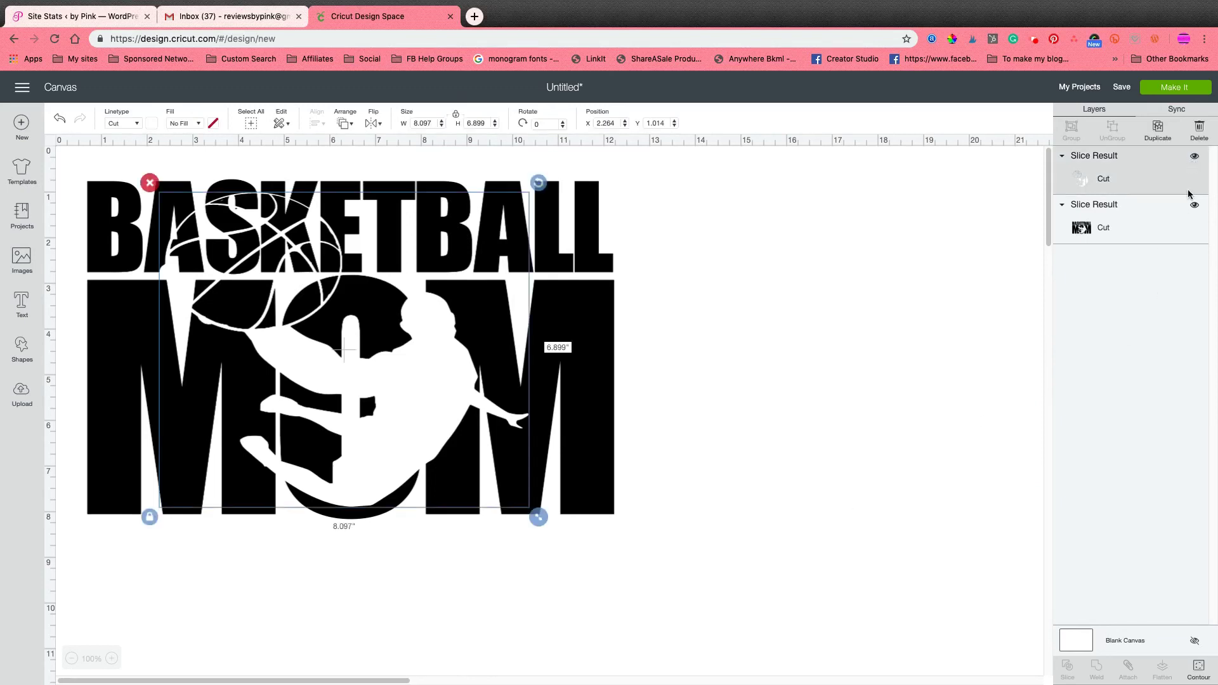